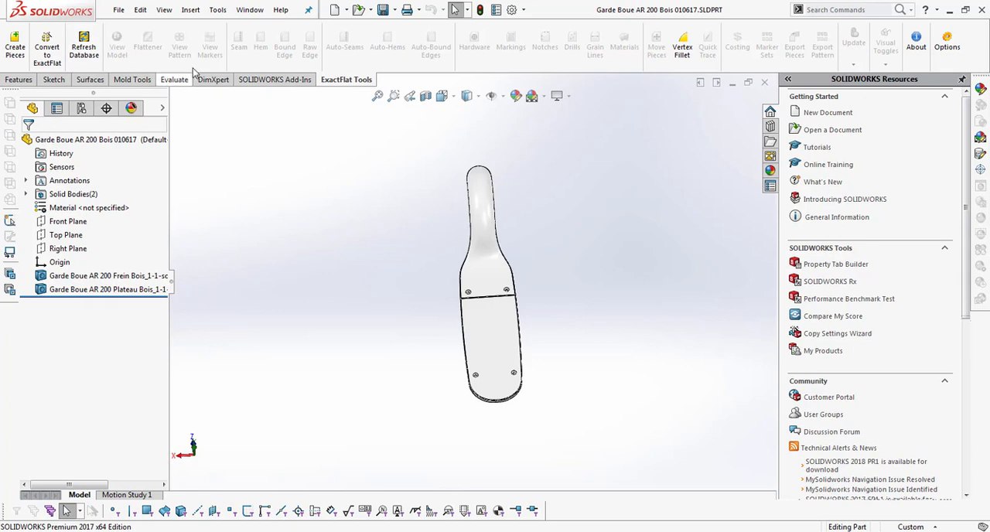
Step: Create an offset surface 2 mm outward from the outer face of the curved Frein body
{"action": "left_click", "coordinate": [477, 258]}
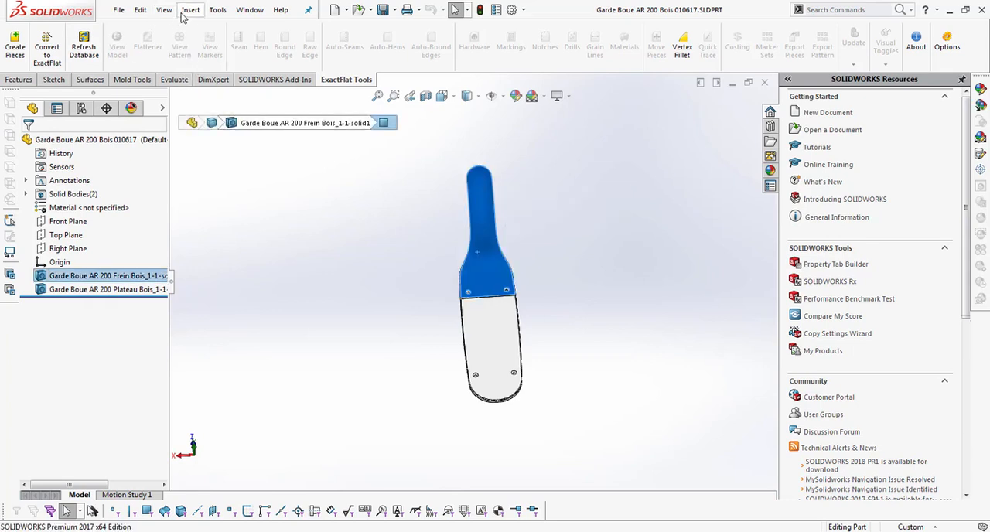
{"action": "left_click", "coordinate": [190, 10]}
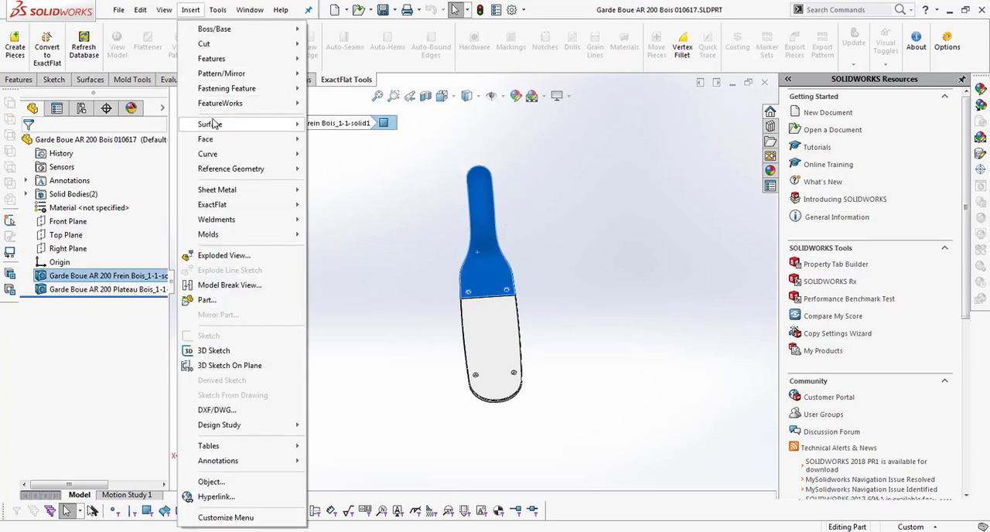
{"action": "mouse_move", "coordinate": [212, 124]}
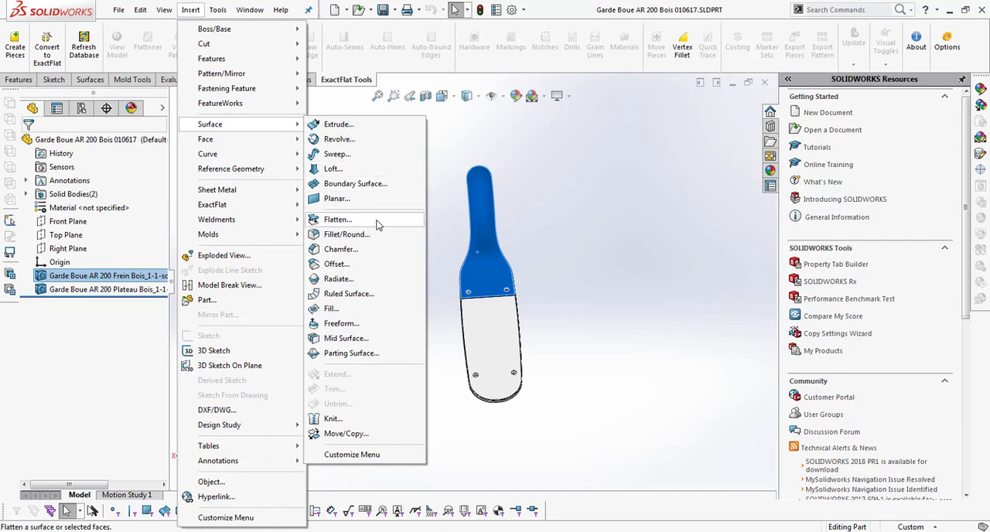
{"action": "left_click", "coordinate": [378, 264]}
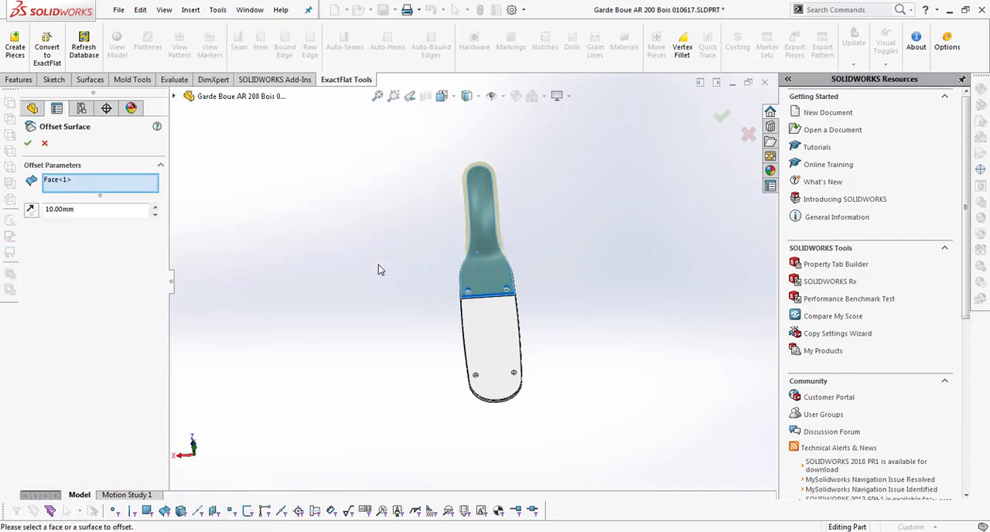
{"action": "left_click_drag", "start_coordinate": [45, 209], "coordinate": [55, 206]}
{"action": "type", "text": "2"}
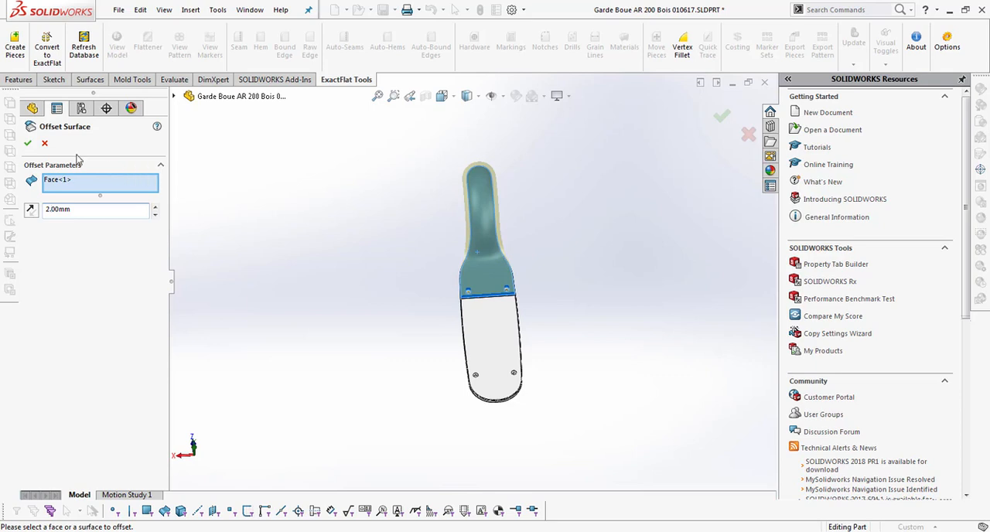
{"action": "left_click", "coordinate": [28, 144]}
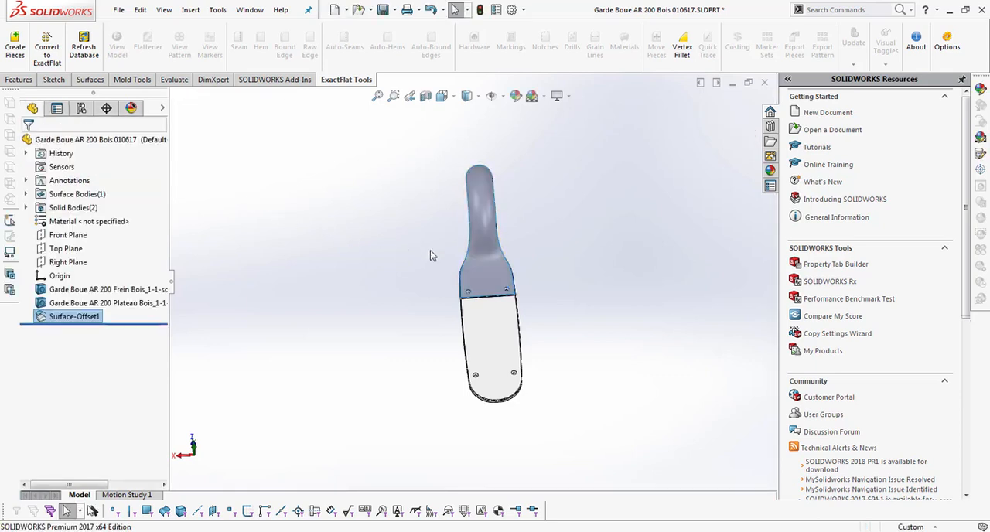
Step: Offset the first offset surface outward by another 2 mm to make the second layer
{"action": "left_click", "coordinate": [478, 268]}
{"action": "right_click", "coordinate": [477, 264]}
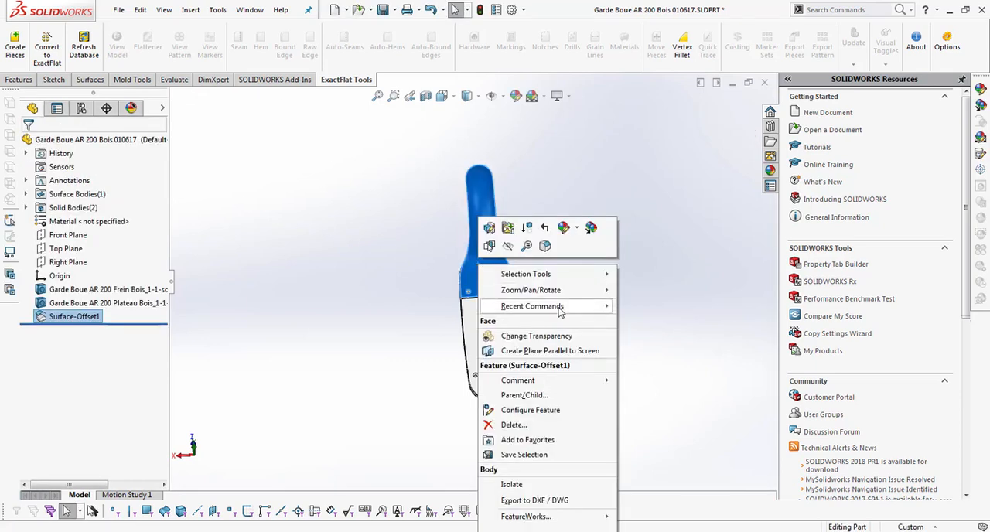
{"action": "mouse_move", "coordinate": [560, 308]}
{"action": "left_click", "coordinate": [657, 307]}
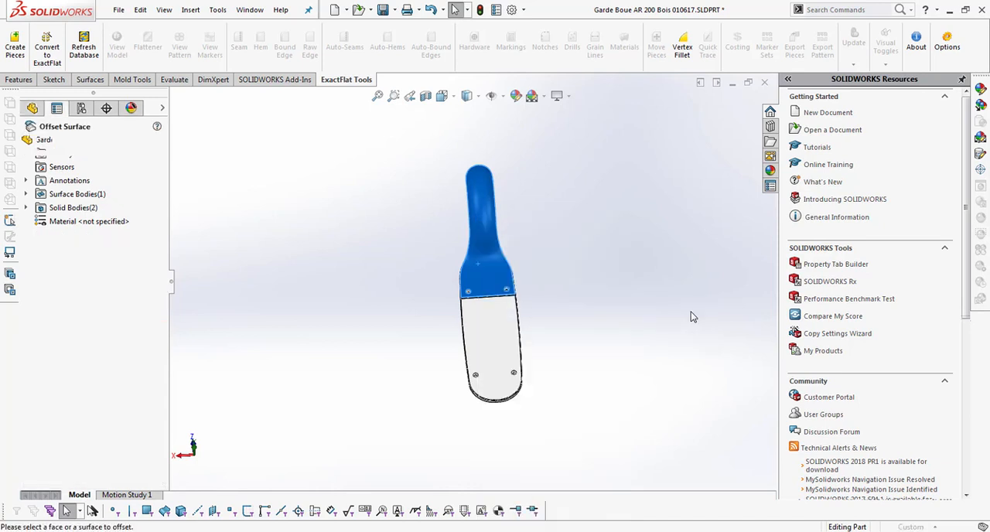
{"action": "left_click", "coordinate": [717, 122]}
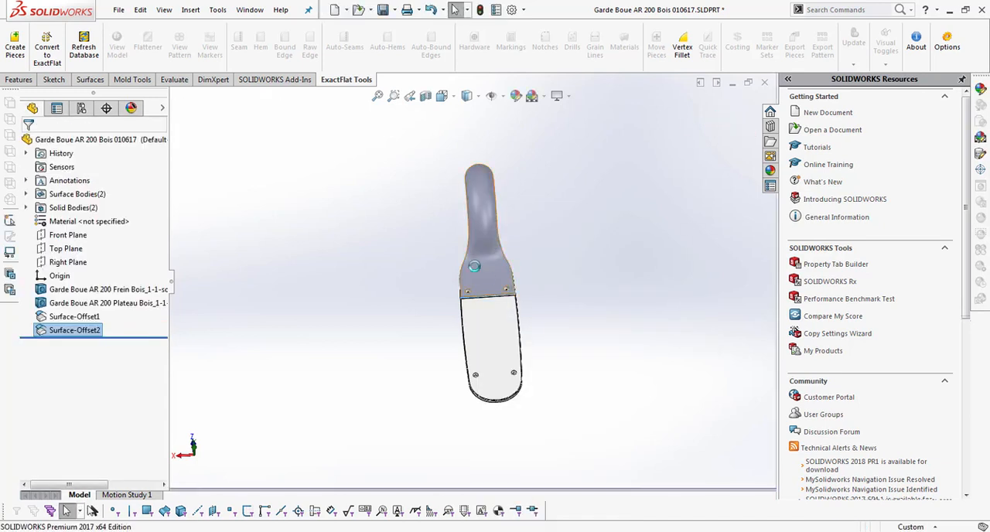
Step: Add a third layer by offsetting the second offset surface outward by 2 mm
{"action": "left_click", "coordinate": [478, 268]}
{"action": "right_click", "coordinate": [477, 267]}
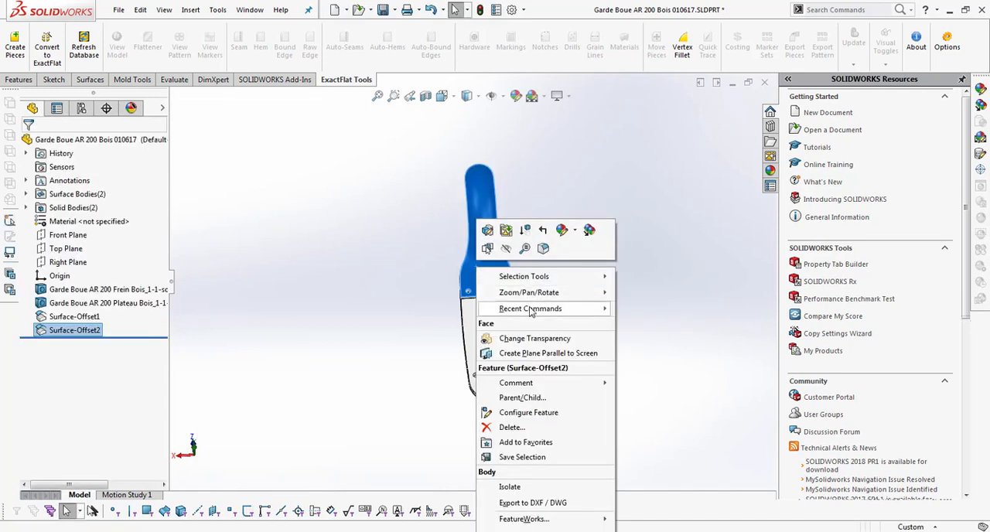
{"action": "mouse_move", "coordinate": [531, 307]}
{"action": "left_click", "coordinate": [640, 309]}
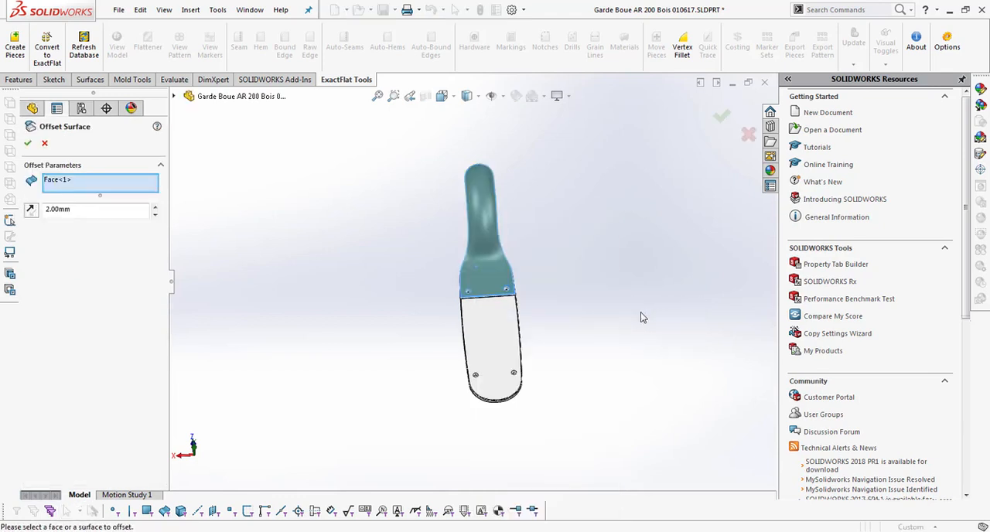
{"action": "left_click", "coordinate": [721, 116]}
Step: Add a fourth layer by offsetting the third offset surface outward by 2 mm
{"action": "left_click", "coordinate": [497, 272]}
{"action": "right_click", "coordinate": [497, 271]}
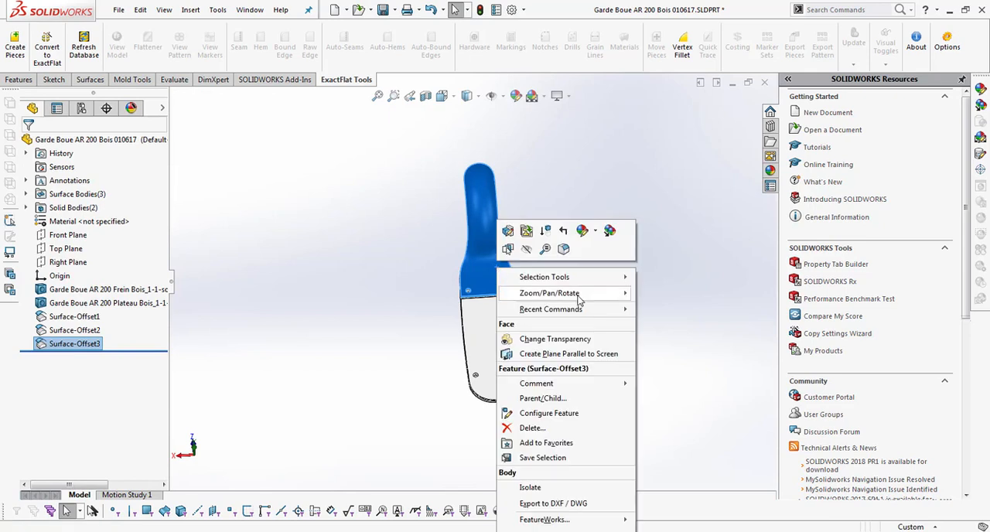
{"action": "mouse_move", "coordinate": [573, 309]}
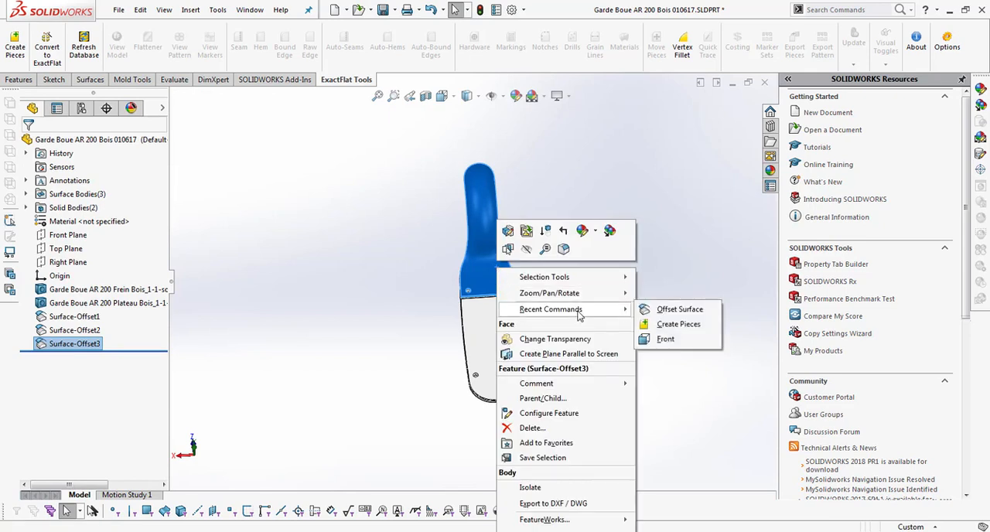
{"action": "left_click", "coordinate": [668, 310]}
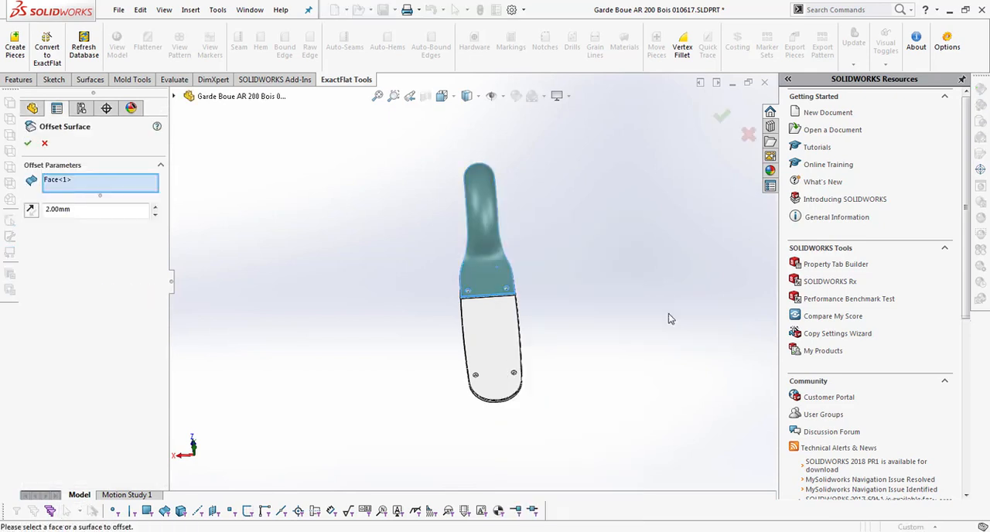
{"action": "left_click", "coordinate": [720, 116]}
Step: Add a fifth layer by offsetting the fourth offset surface outward by 2 mm
{"action": "left_click", "coordinate": [482, 270]}
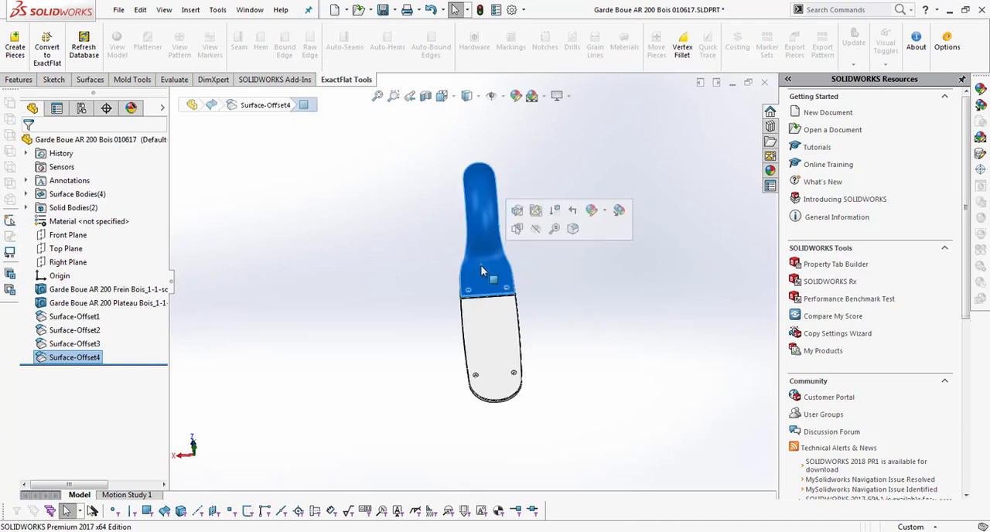
{"action": "right_click", "coordinate": [481, 269]}
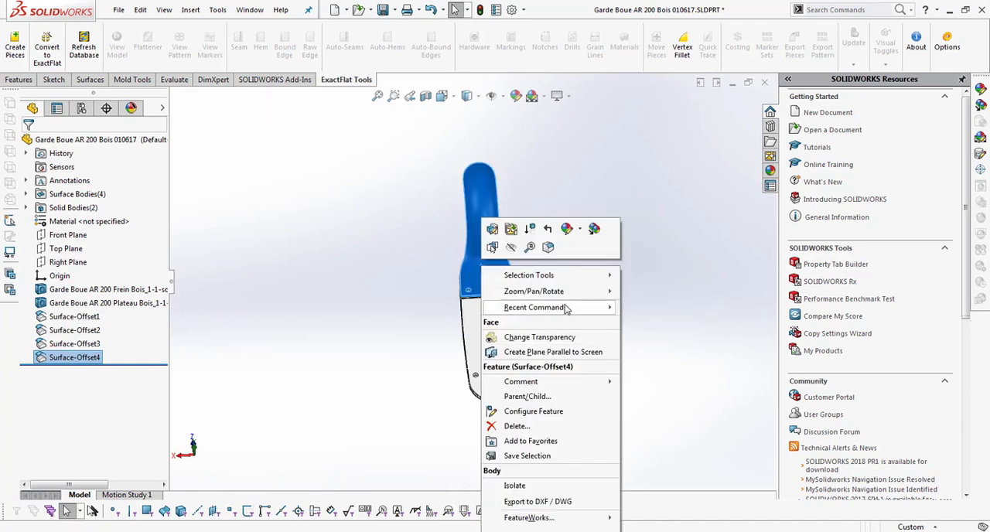
{"action": "mouse_move", "coordinate": [566, 308]}
{"action": "left_click", "coordinate": [653, 309]}
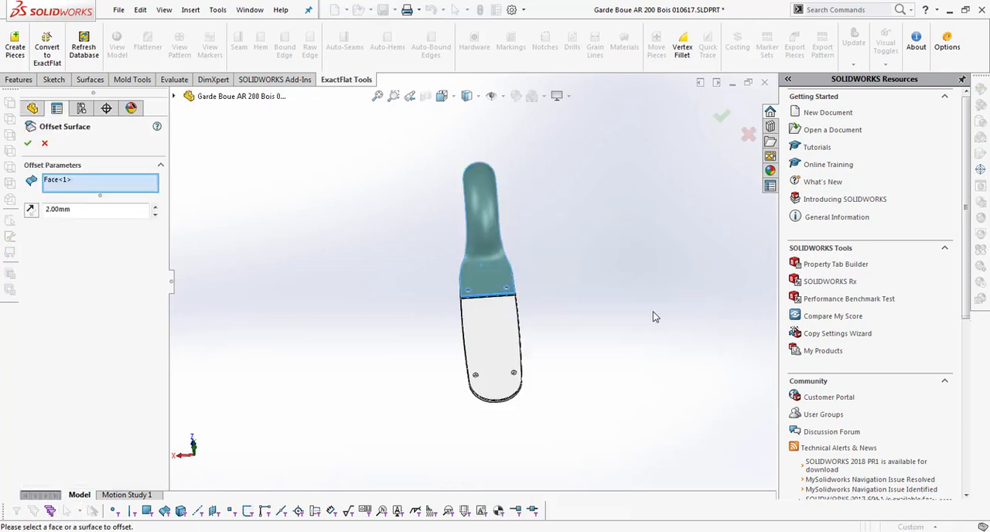
{"action": "left_click", "coordinate": [721, 116]}
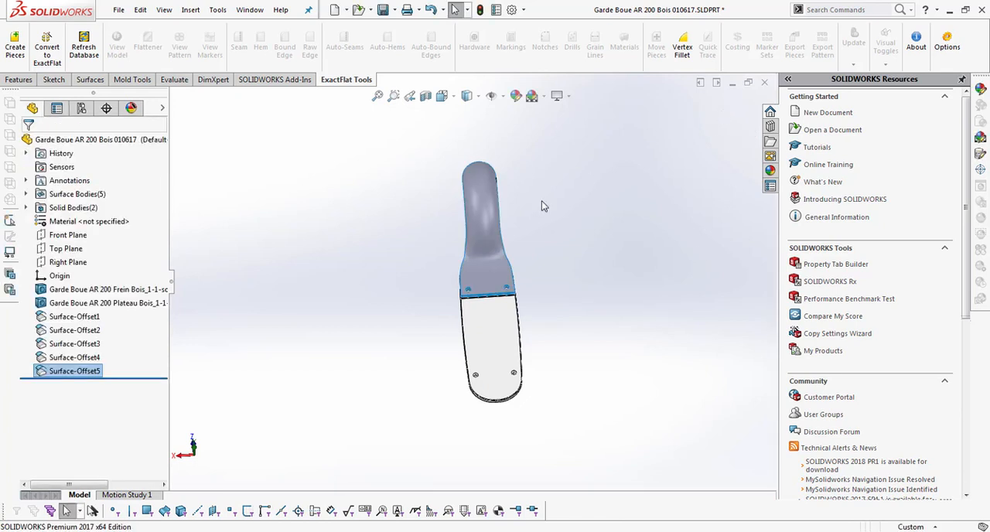
Step: Examine the spacing of the stacked offset surfaces at the edge where the curved body meets the flat plate
{"action": "middle_click_drag", "start_coordinate": [610, 253], "coordinate": [519, 215]}
{"action": "scroll", "coordinate": [438, 340], "scroll_direction": "down", "scroll_amount": 5}
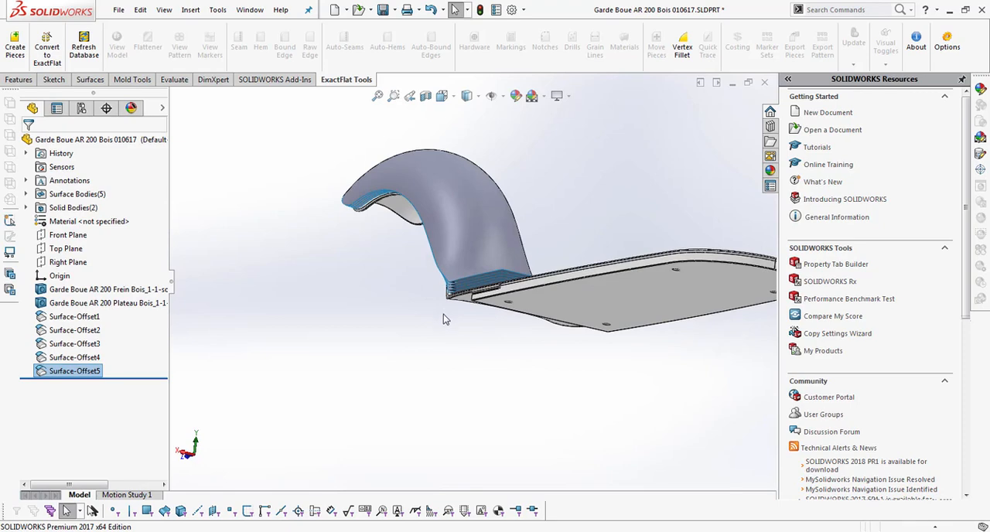
{"action": "middle_click_drag", "start_coordinate": [443, 314], "coordinate": [481, 298]}
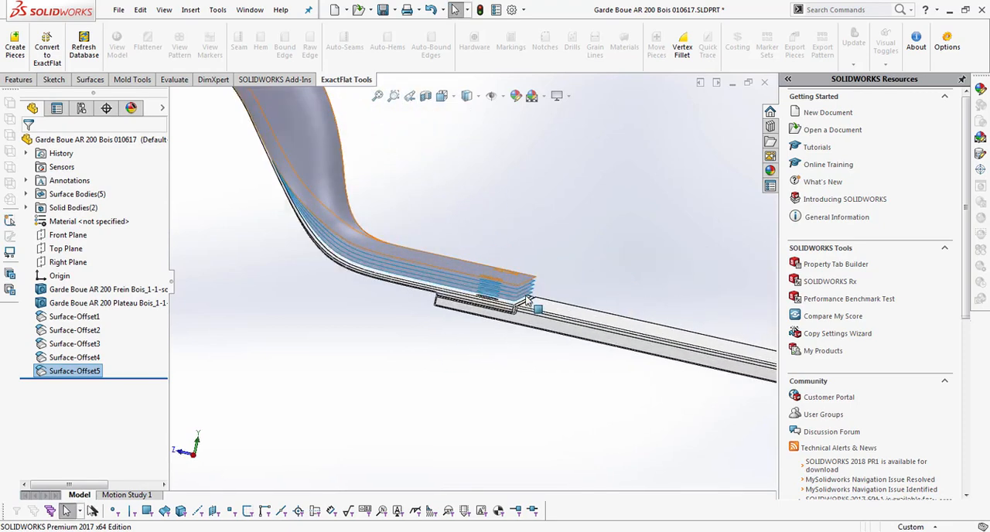
{"action": "scroll", "coordinate": [482, 298], "scroll_direction": "down", "scroll_amount": 5}
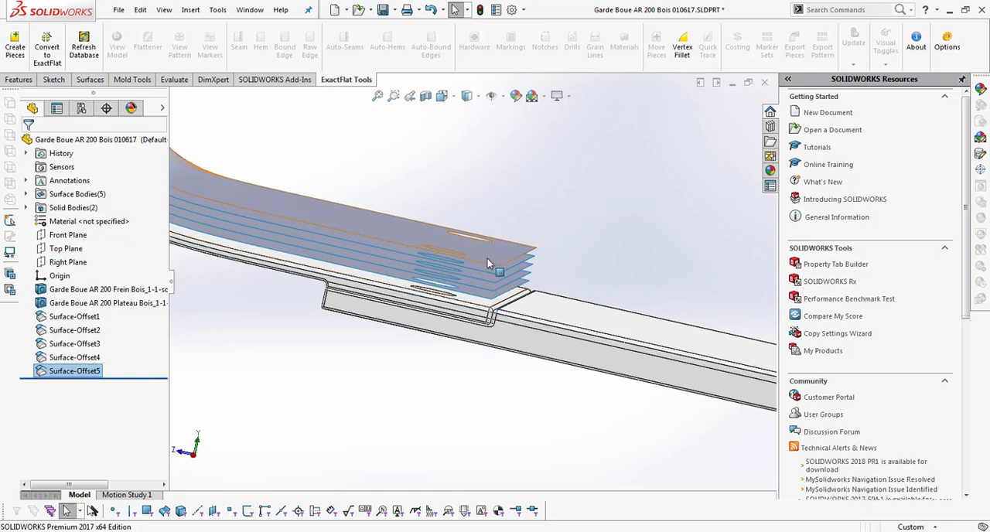
{"action": "scroll", "coordinate": [435, 448], "scroll_direction": "up", "scroll_amount": 2}
{"action": "scroll", "coordinate": [430, 408], "scroll_direction": "up", "scroll_amount": 1}
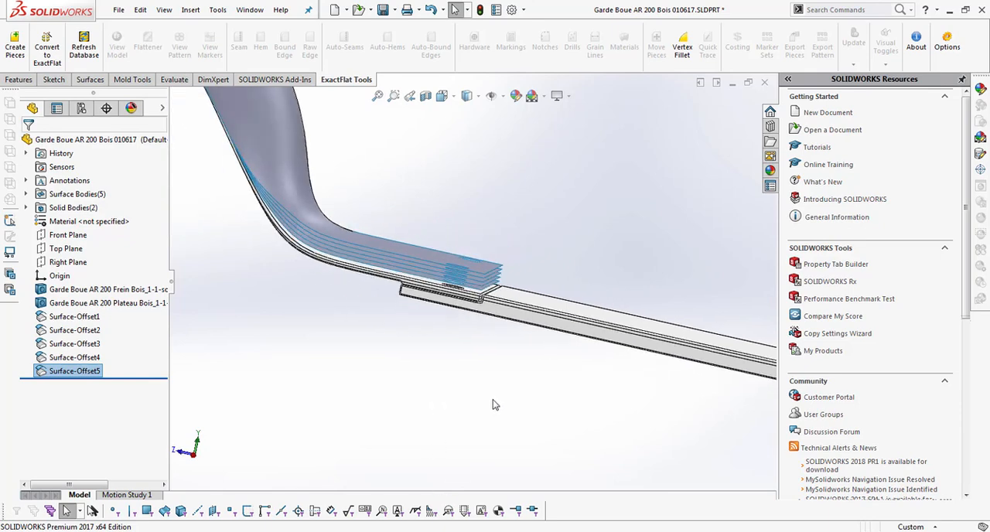
{"action": "scroll", "coordinate": [495, 405], "scroll_direction": "up", "scroll_amount": 1}
{"action": "middle_click_drag", "start_coordinate": [317, 387], "coordinate": [341, 434]}
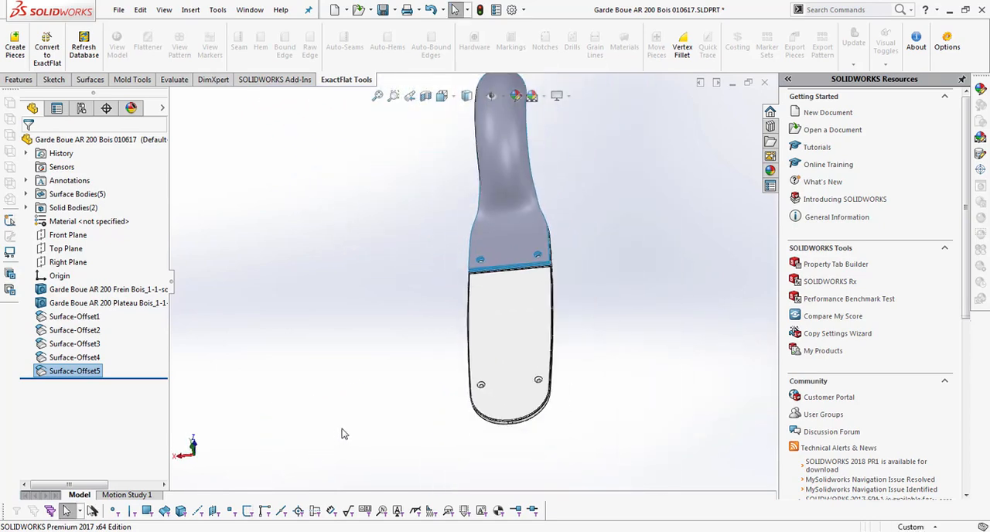
Step: Create six ExactFlat pieces from the five offset surfaces and the curved body's outer face, using the Normal orientation
{"action": "left_click", "coordinate": [16, 61]}
{"action": "left_click", "coordinate": [495, 204]}
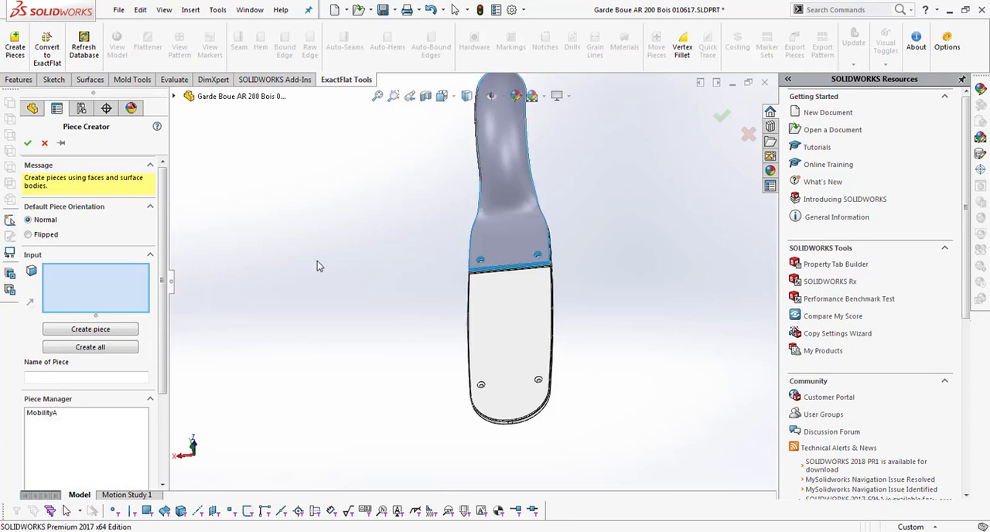
{"action": "left_click", "coordinate": [508, 234]}
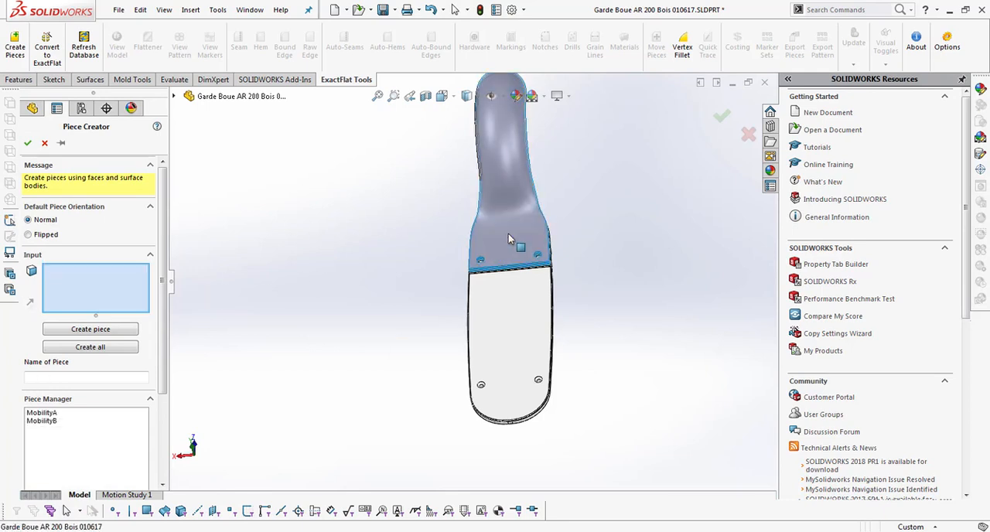
{"action": "left_click", "coordinate": [508, 234]}
{"action": "left_click", "coordinate": [509, 234]}
{"action": "left_click", "coordinate": [508, 233]}
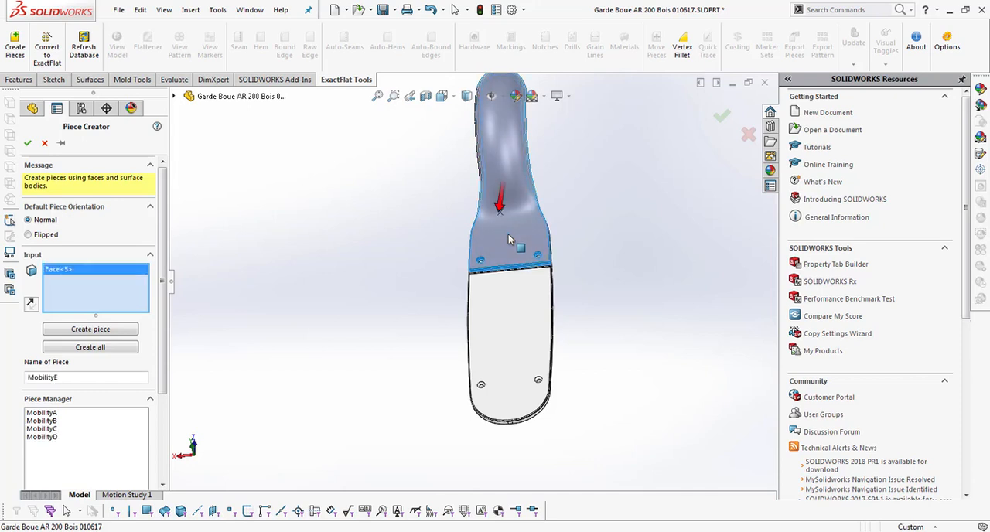
{"action": "left_click", "coordinate": [508, 235]}
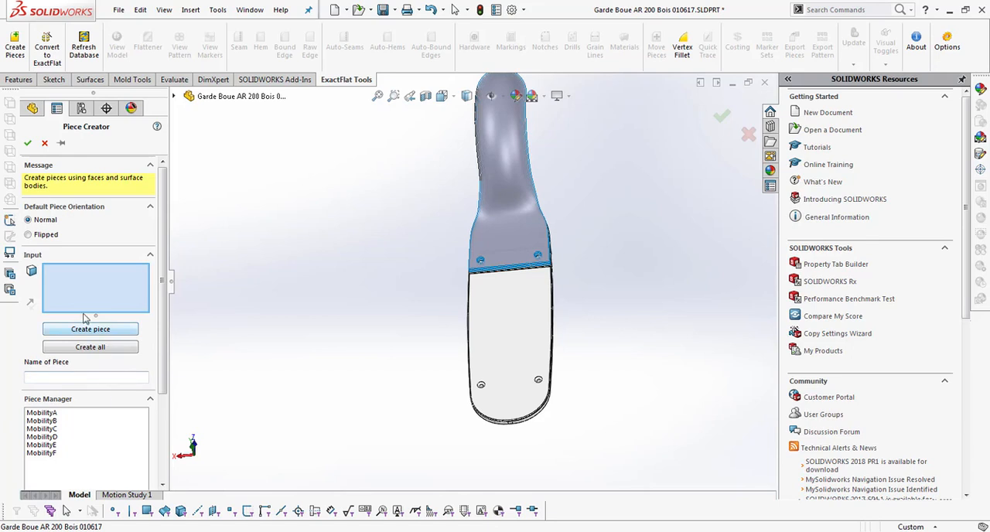
{"action": "left_click", "coordinate": [27, 143]}
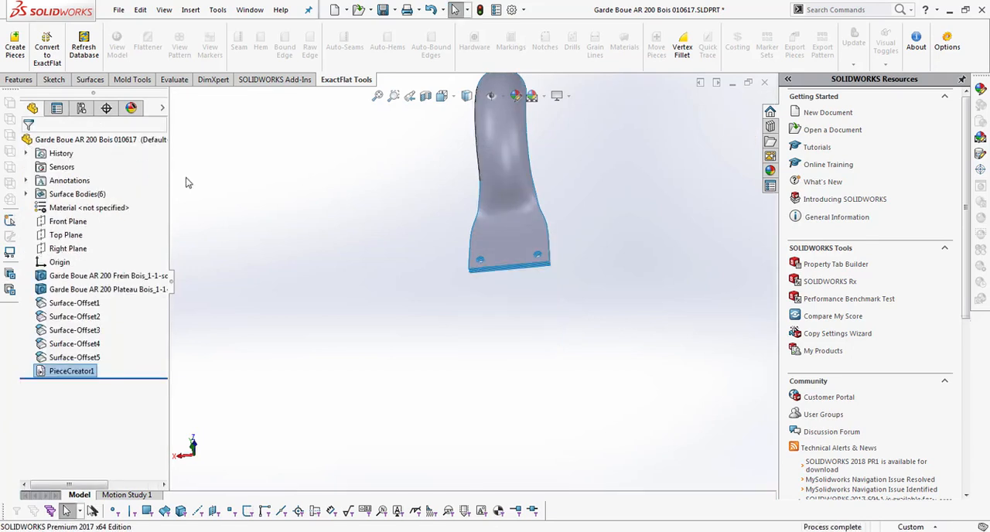
Step: Convert all six pieces to ExactFlat with the material EF Sample - 1/4" Glass Air
{"action": "middle_click_drag", "start_coordinate": [318, 201], "coordinate": [331, 305]}
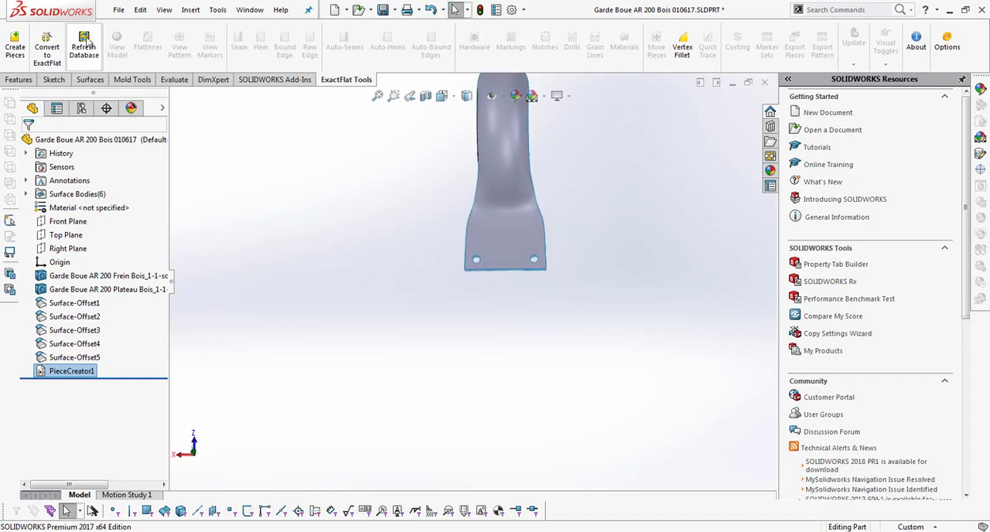
{"action": "left_click", "coordinate": [48, 51]}
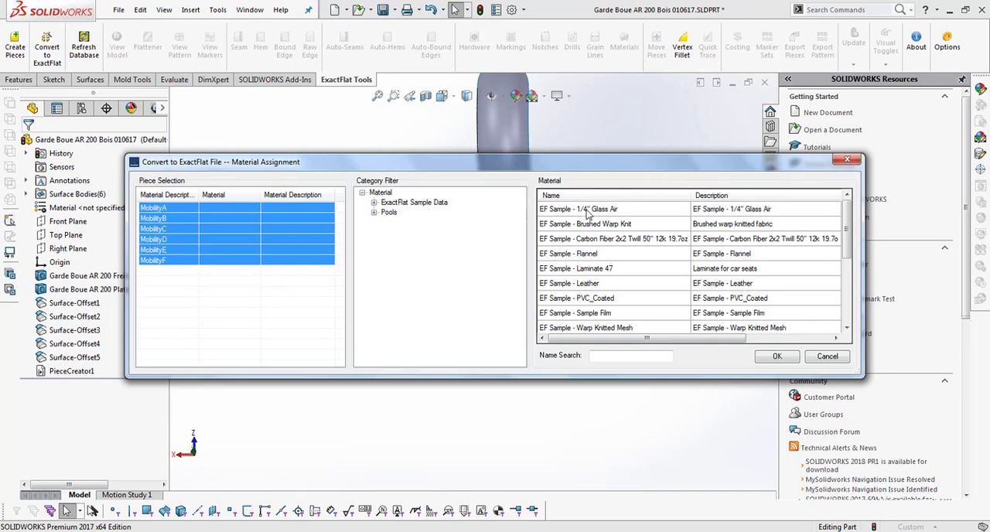
{"action": "left_click", "coordinate": [588, 212]}
{"action": "left_click", "coordinate": [787, 358]}
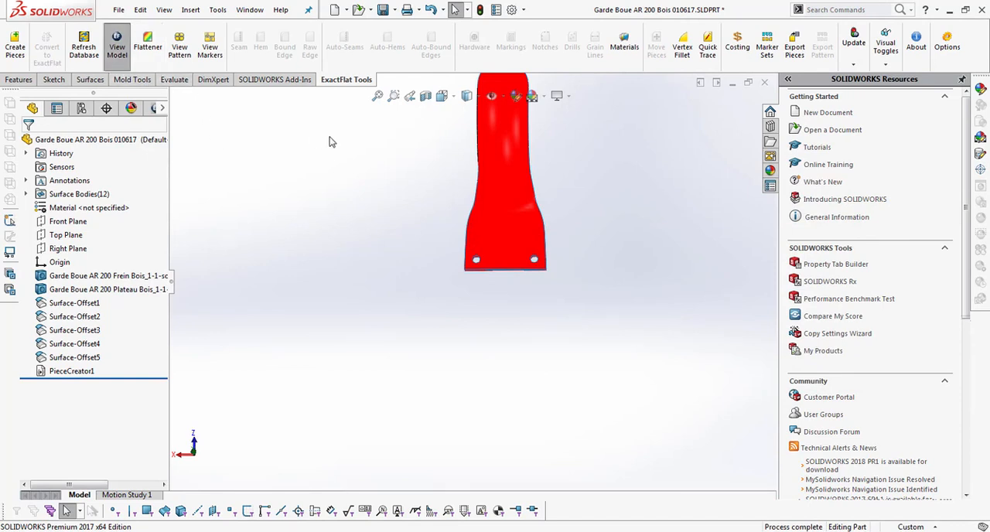
Step: Fit the model in view, load the pieces into the ExactFlat 3D to 2D Flattener, and remesh all six
{"action": "left_click", "coordinate": [392, 99]}
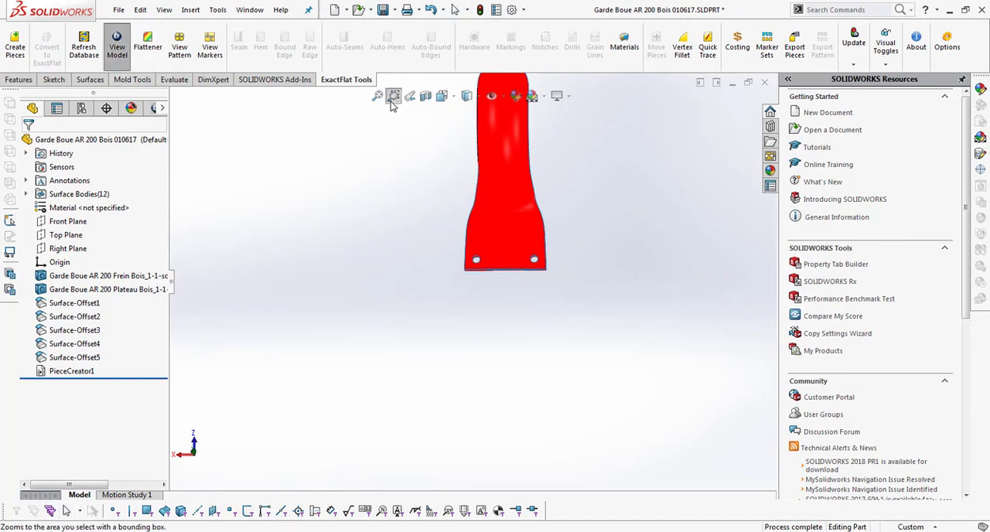
{"action": "left_click", "coordinate": [377, 96]}
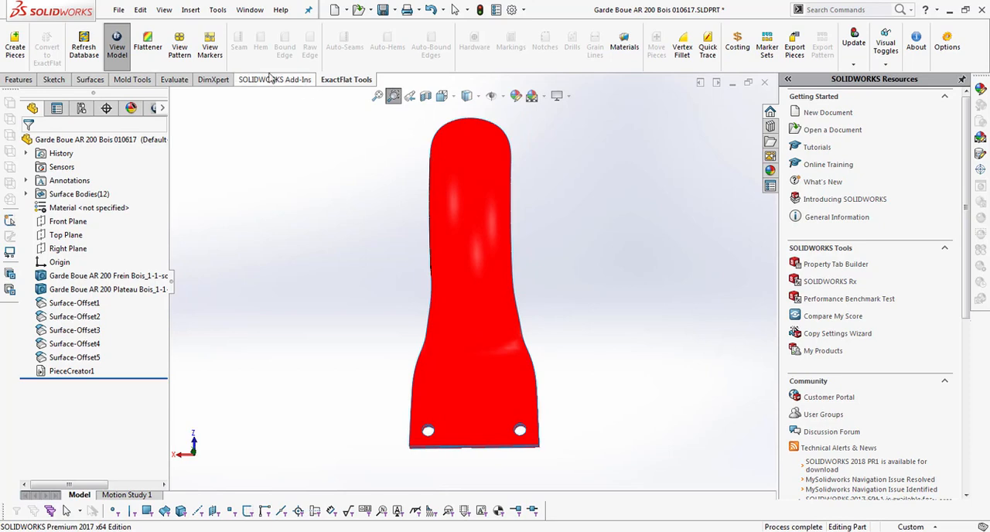
{"action": "left_click", "coordinate": [147, 46]}
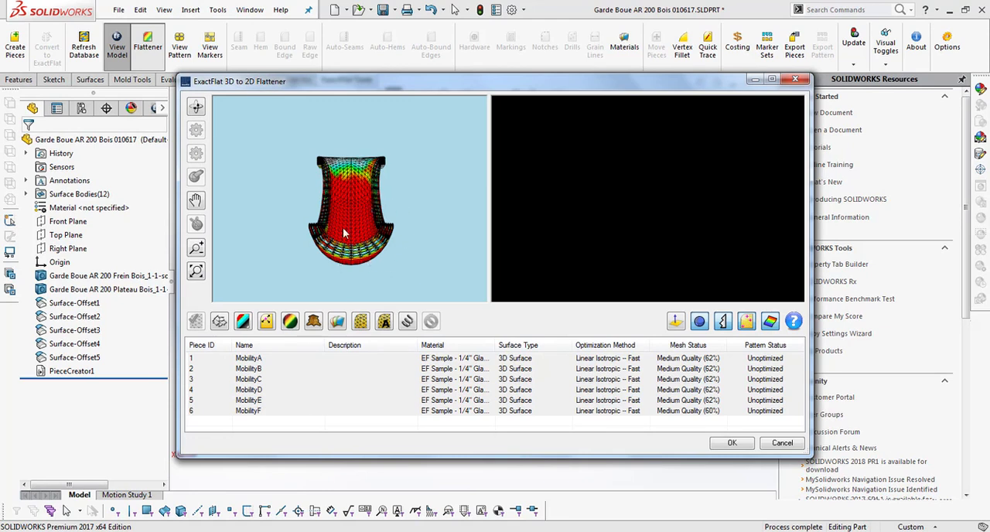
{"action": "left_click", "coordinate": [361, 322]}
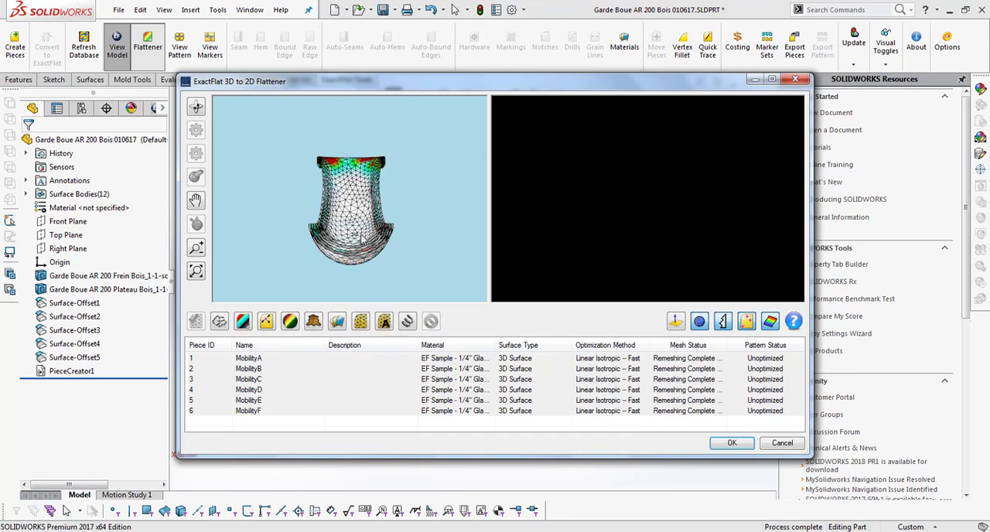
Step: Optimize all six remeshed pieces into flat patterns with the Linear Isotropic – Fast method
{"action": "middle_click_drag", "start_coordinate": [358, 244], "coordinate": [381, 158]}
{"action": "scroll", "coordinate": [399, 261], "scroll_direction": "up", "scroll_amount": 4}
{"action": "scroll", "coordinate": [400, 262], "scroll_direction": "down", "scroll_amount": 4}
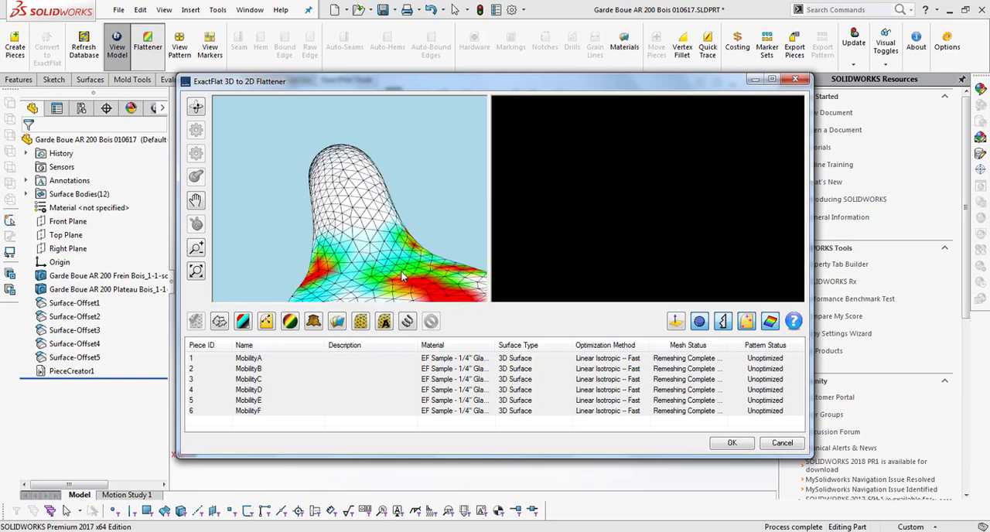
{"action": "middle_click_drag", "start_coordinate": [401, 274], "coordinate": [395, 302]}
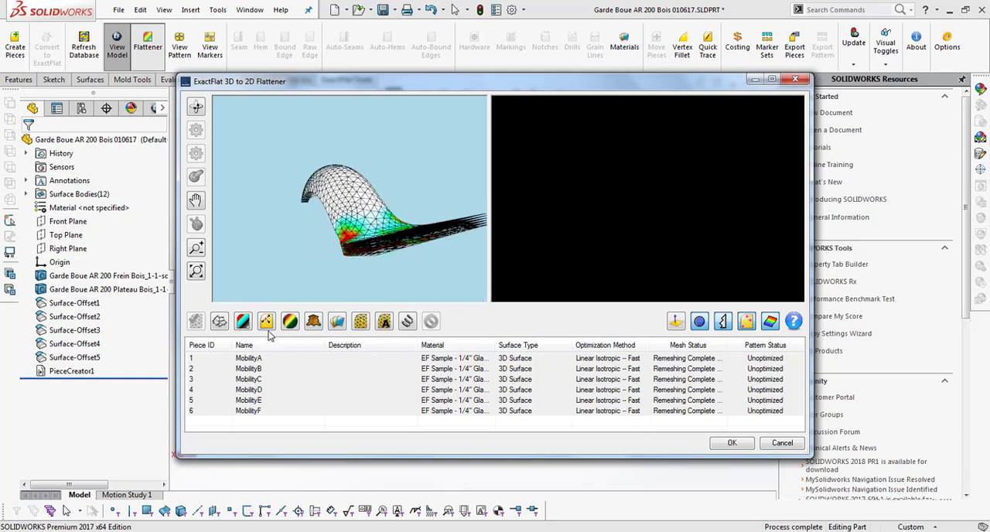
{"action": "left_click", "coordinate": [408, 321]}
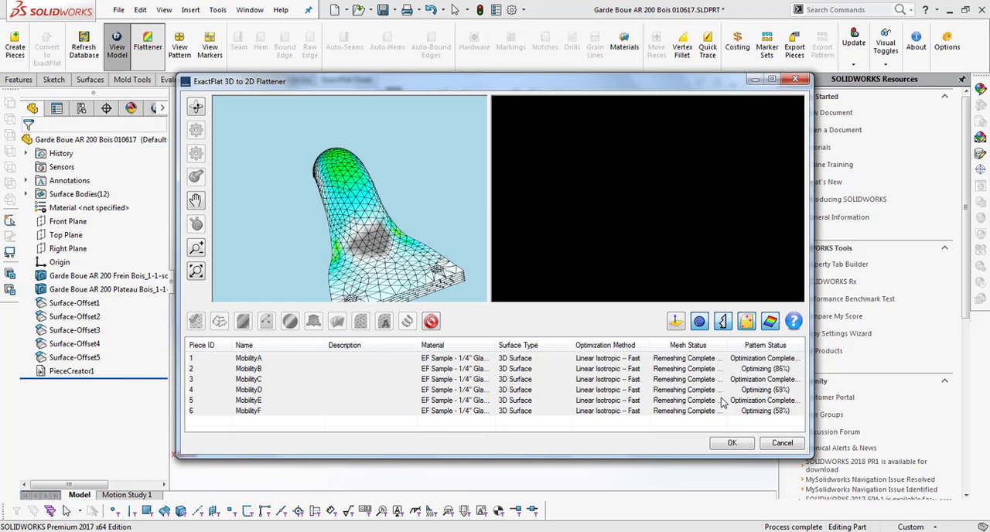
Step: Check the strain maps on the optimized pieces, accept the flattening results, and switch to the flat pattern view
{"action": "left_click", "coordinate": [733, 412]}
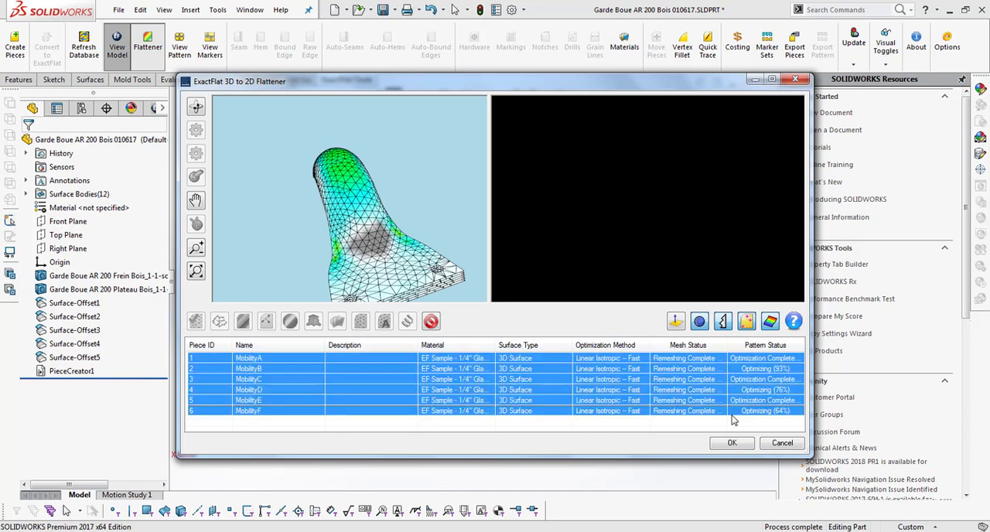
{"action": "left_click_drag", "start_coordinate": [431, 269], "coordinate": [445, 210]}
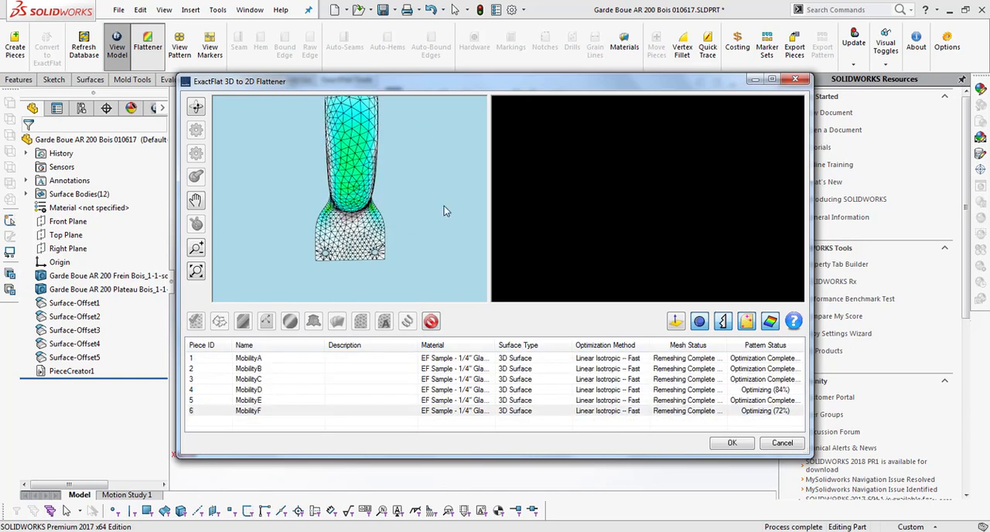
{"action": "left_click", "coordinate": [736, 401]}
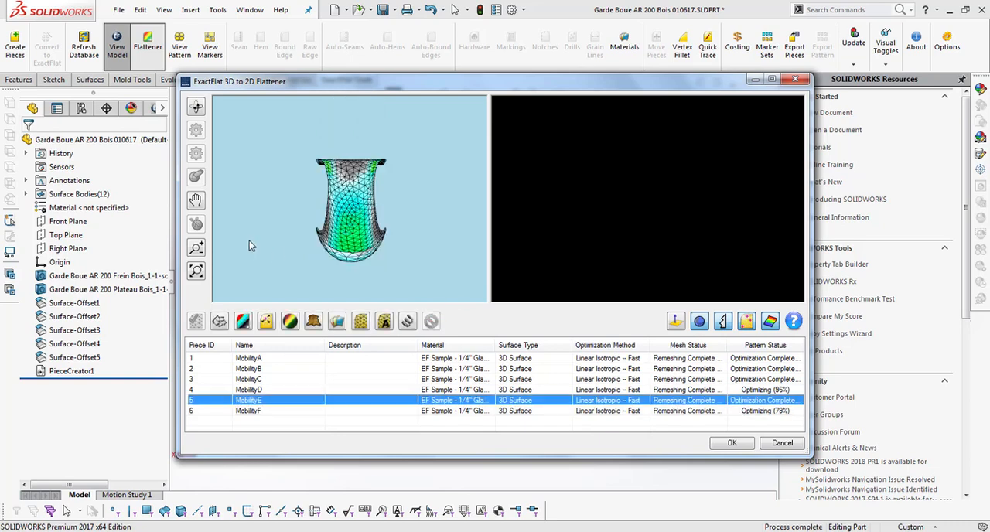
{"action": "left_click_drag", "start_coordinate": [250, 241], "coordinate": [331, 157]}
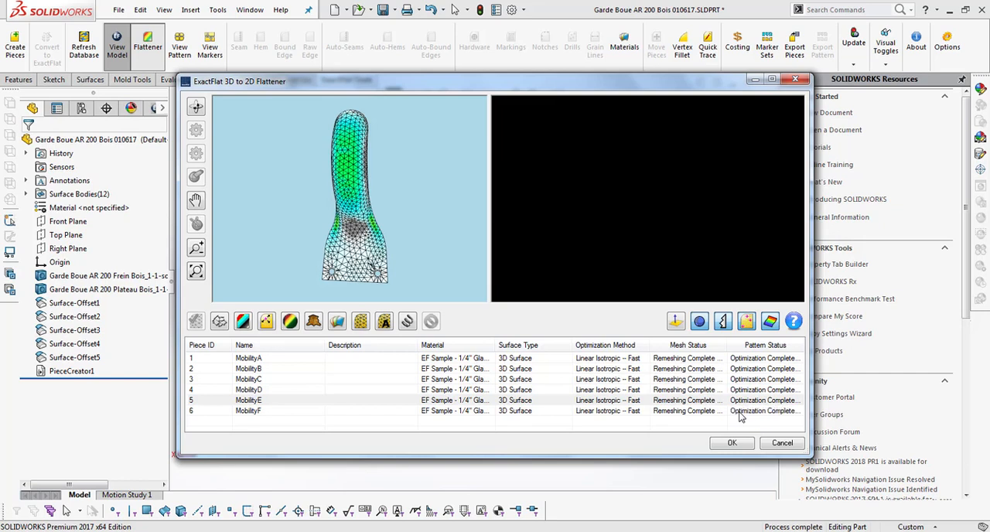
{"action": "left_click", "coordinate": [733, 444]}
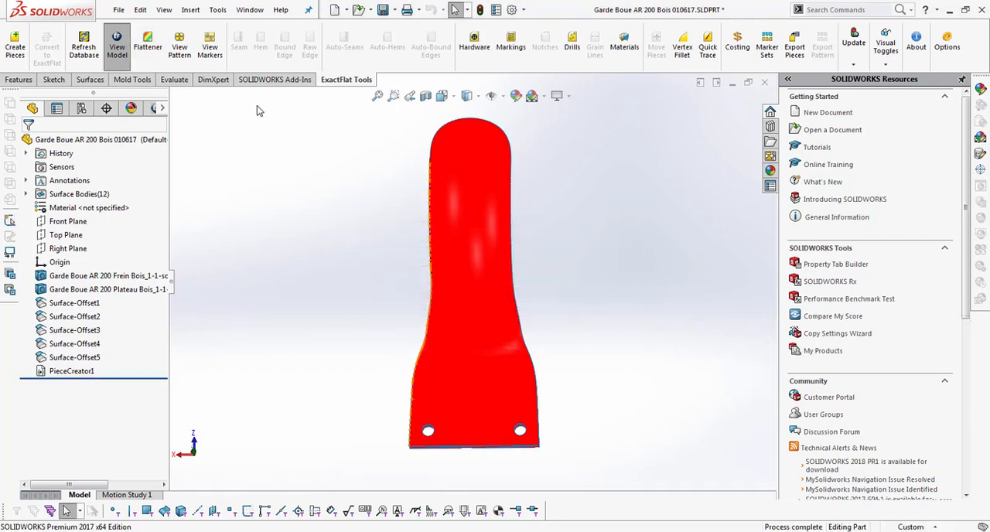
{"action": "left_click", "coordinate": [176, 51]}
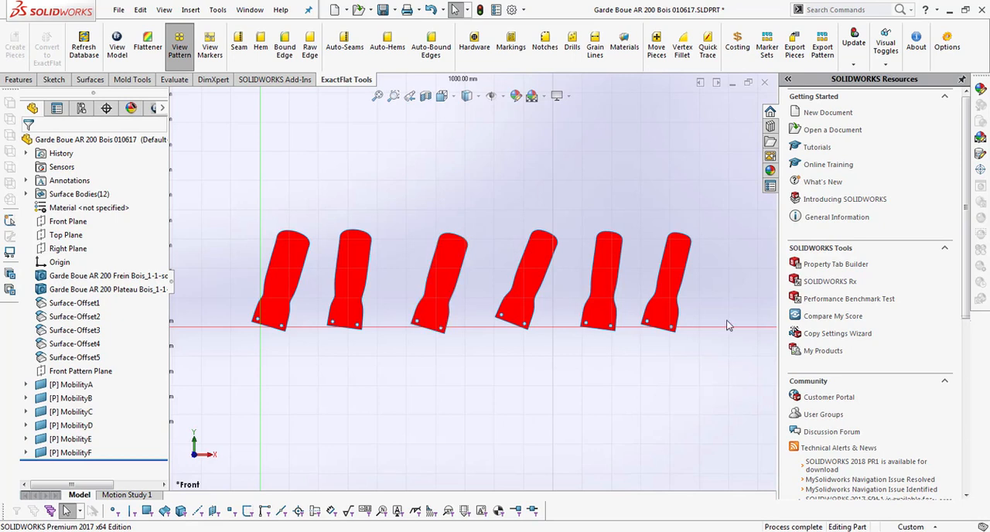
Step: Use Move Pieces with Bottom Edge alignment to straighten every flat pattern piece except the first one
{"action": "left_click", "coordinate": [656, 46]}
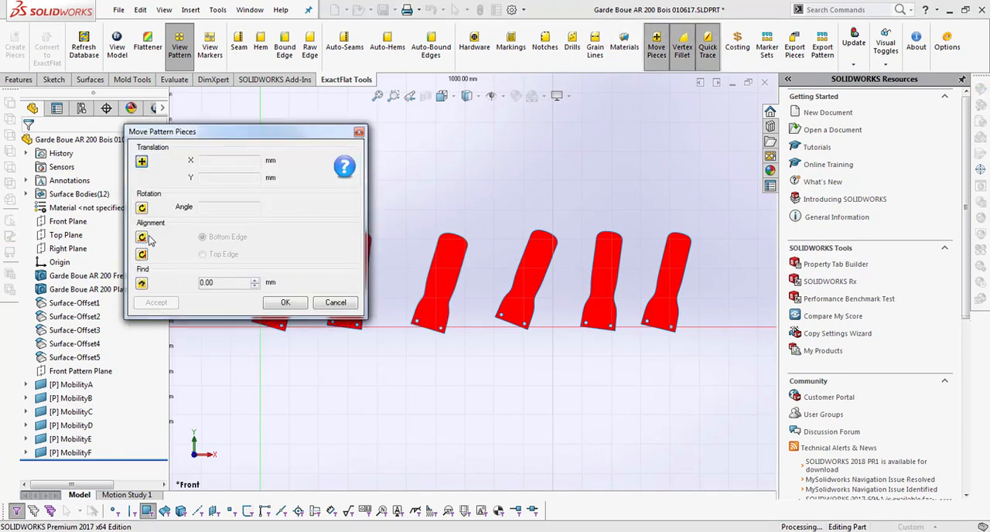
{"action": "left_click", "coordinate": [142, 237]}
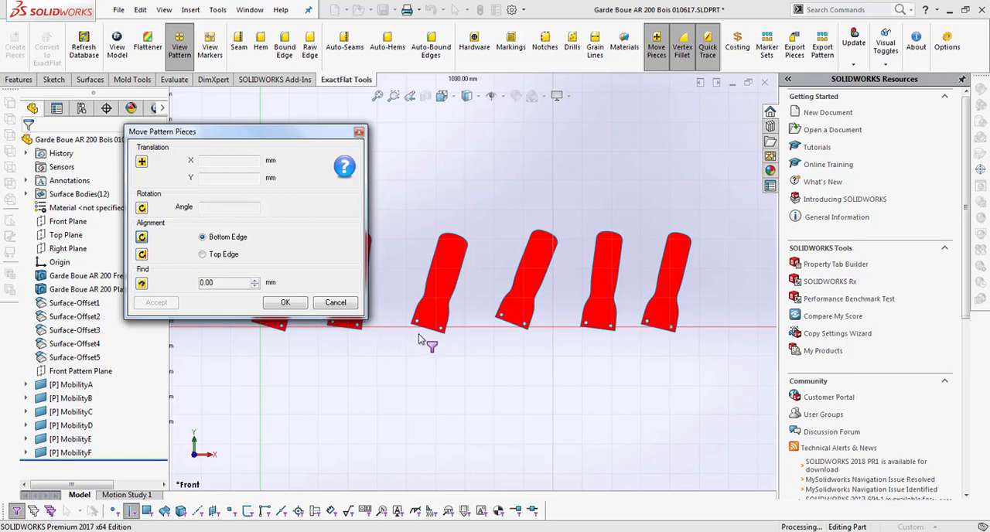
{"action": "left_click", "coordinate": [662, 331]}
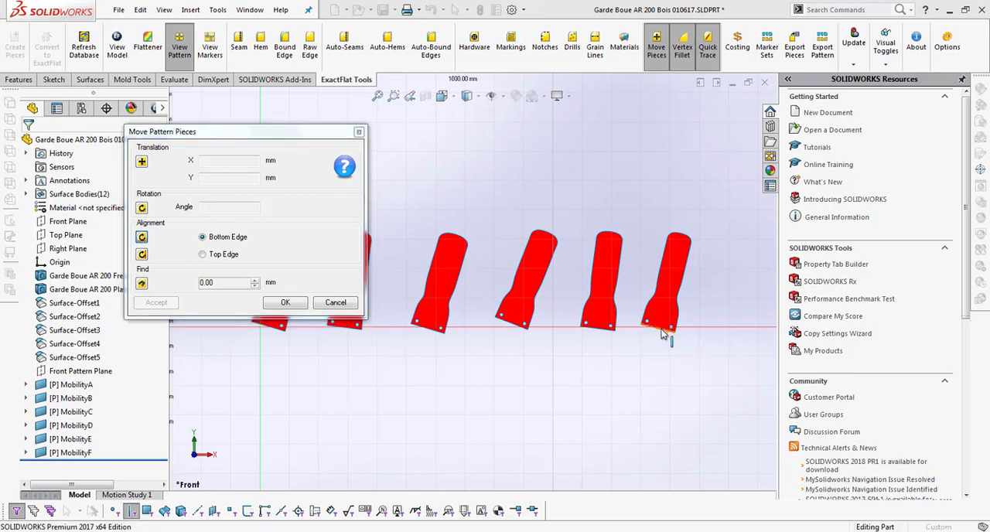
{"action": "left_click", "coordinate": [601, 334]}
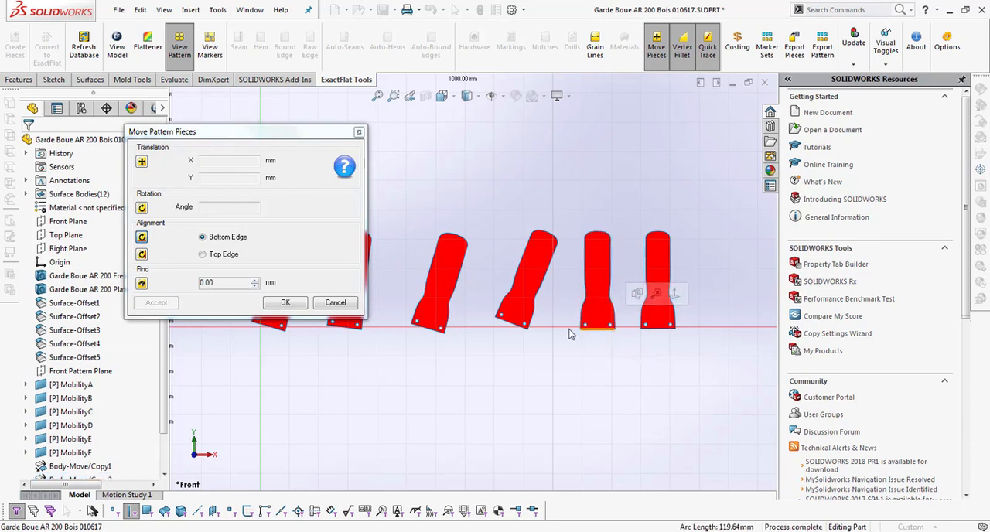
{"action": "left_click", "coordinate": [513, 329]}
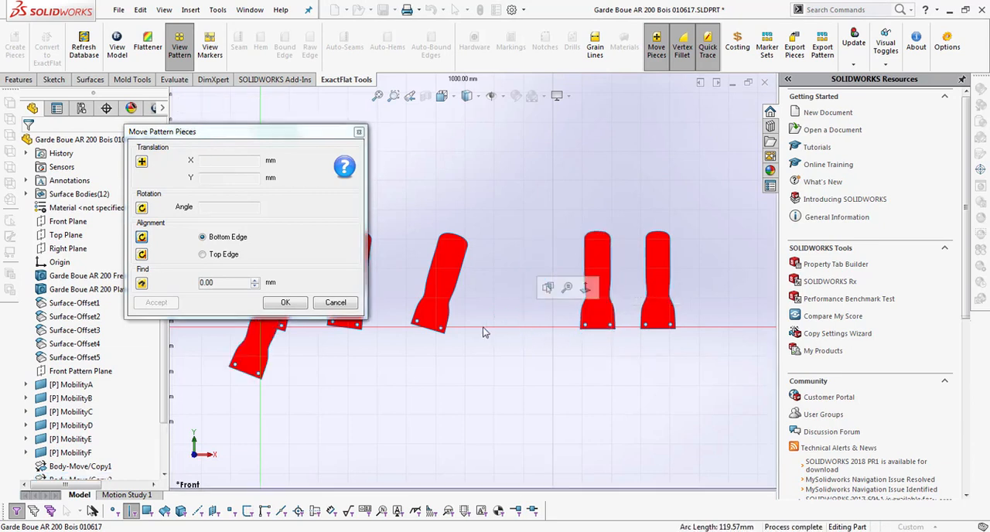
{"action": "left_click", "coordinate": [426, 331]}
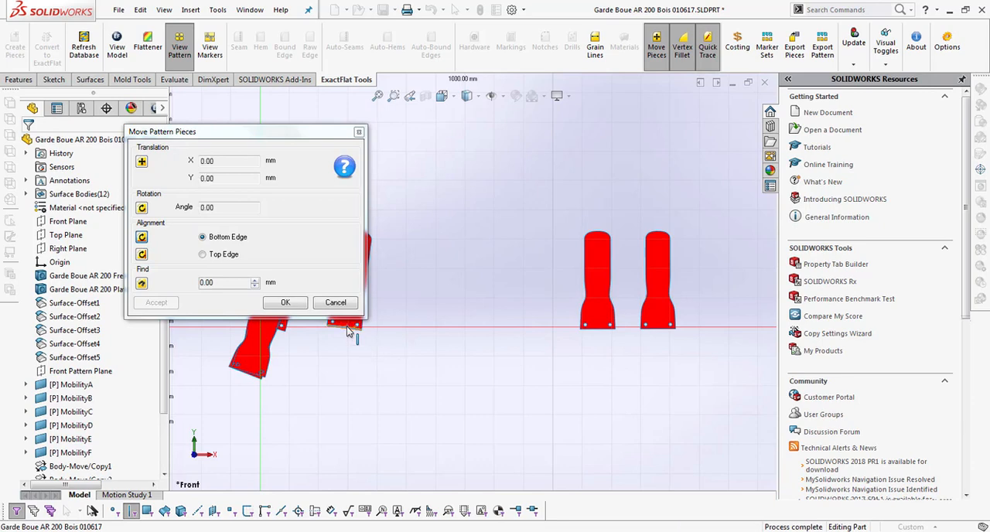
{"action": "left_click_drag", "start_coordinate": [304, 139], "coordinate": [904, 57]}
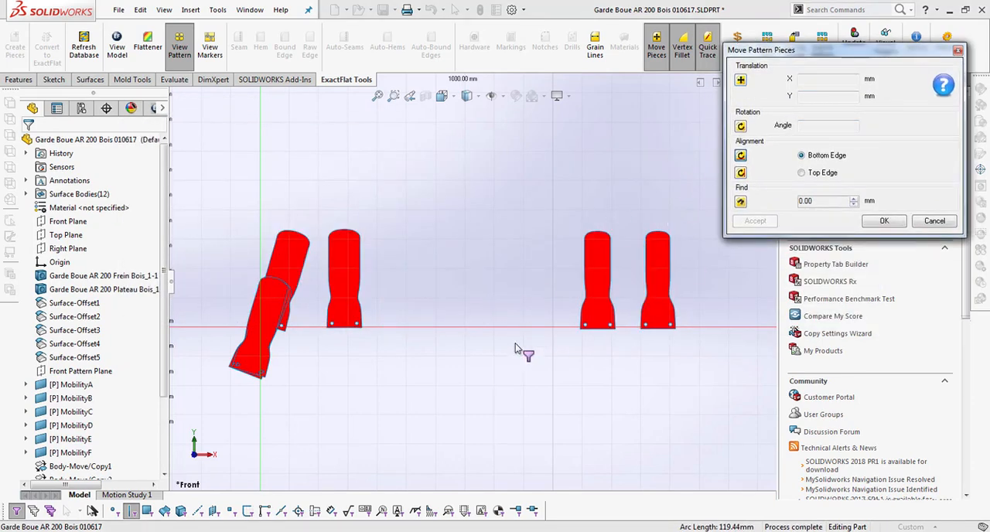
Step: Translate the two pieces overlapping the first pattern back into the gap between the second and fifth pieces
{"action": "left_click", "coordinate": [740, 81]}
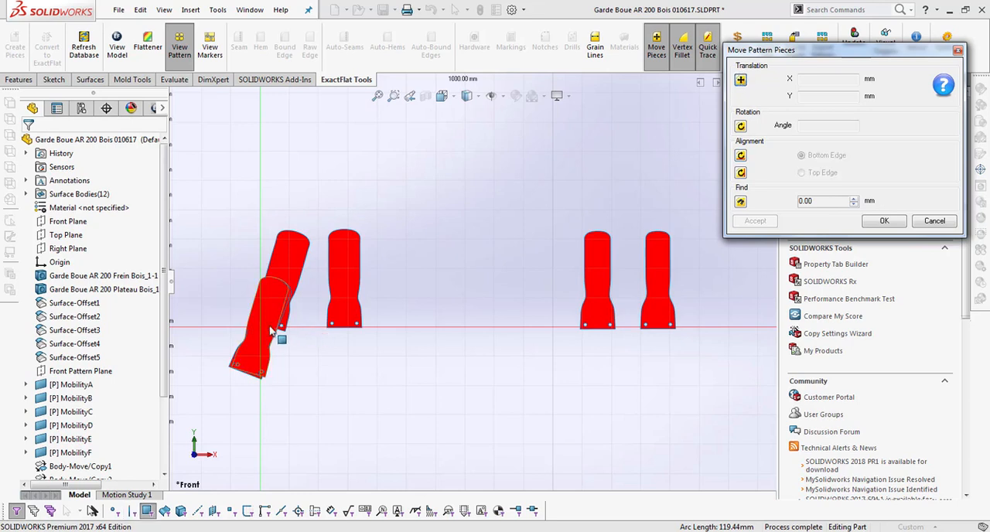
{"action": "left_click_drag", "start_coordinate": [276, 336], "coordinate": [530, 263]}
{"action": "left_click", "coordinate": [515, 280]}
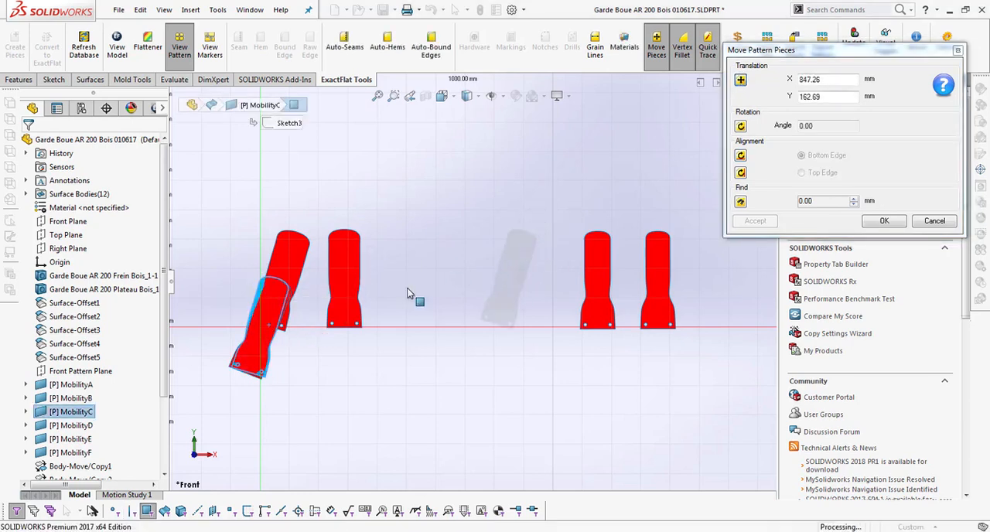
{"action": "left_click", "coordinate": [283, 315]}
{"action": "left_click", "coordinate": [452, 256]}
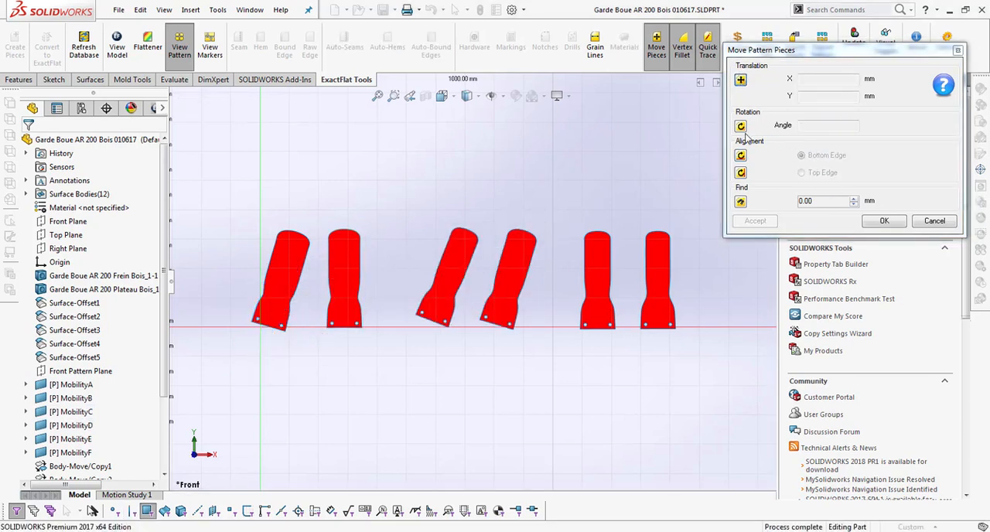
Step: Align the first piece and the two relocated pieces upright by their bottom edges, and finish moving pieces
{"action": "left_click", "coordinate": [740, 156]}
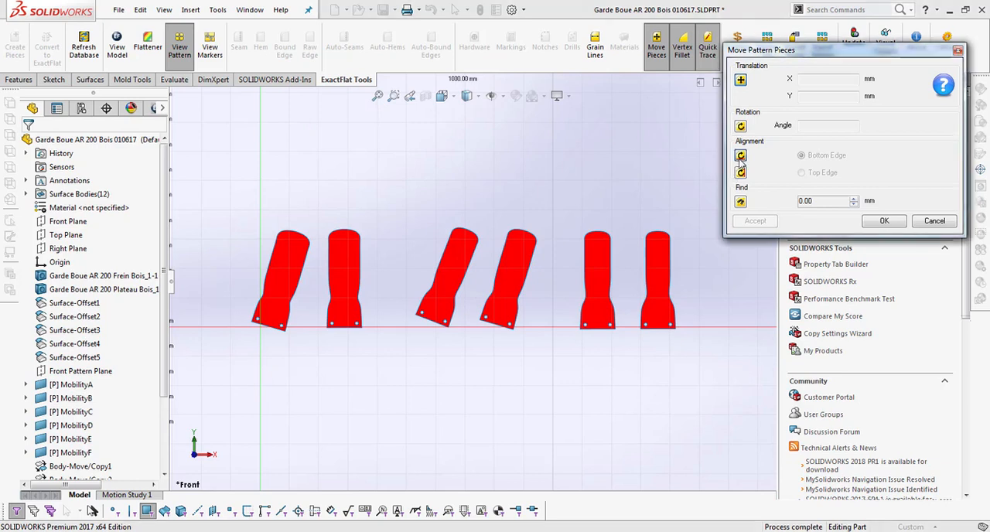
{"action": "left_click", "coordinate": [496, 326]}
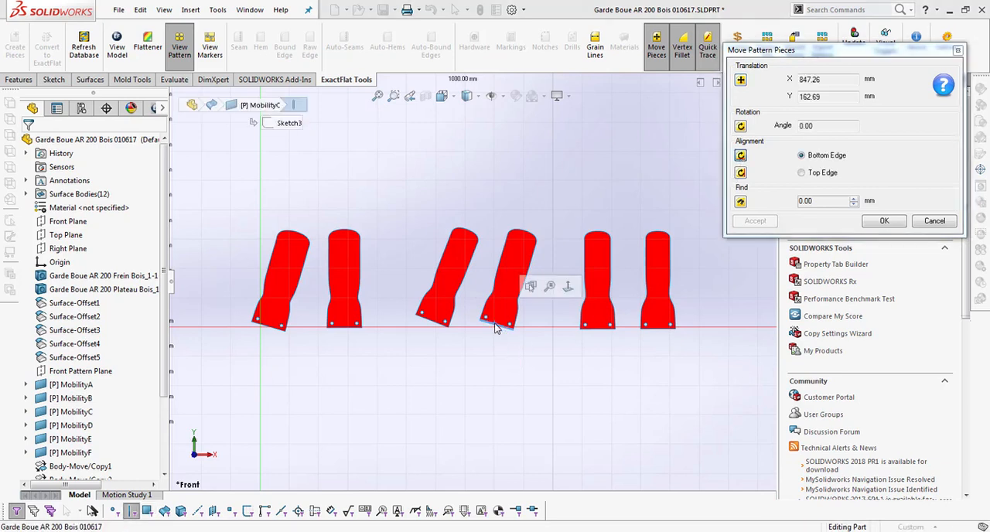
{"action": "left_click", "coordinate": [435, 328]}
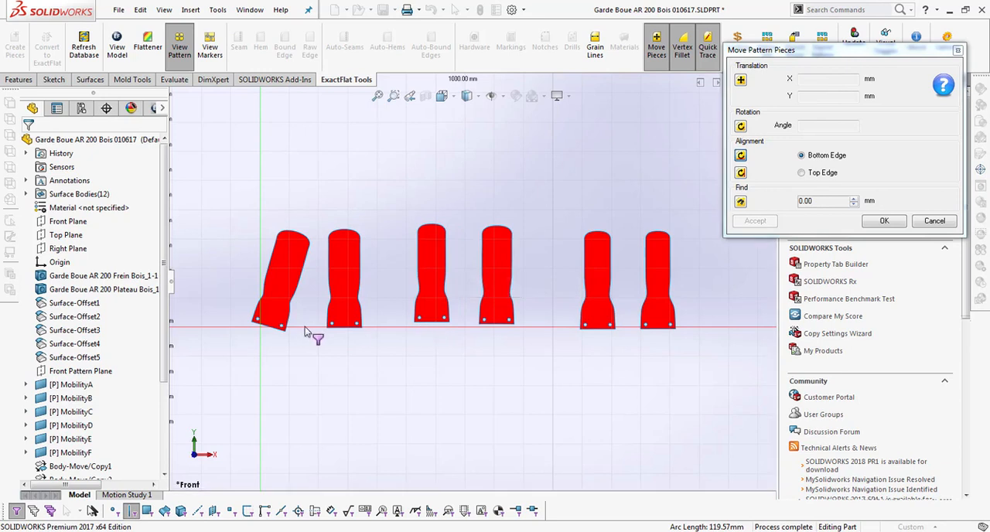
{"action": "left_click", "coordinate": [271, 330]}
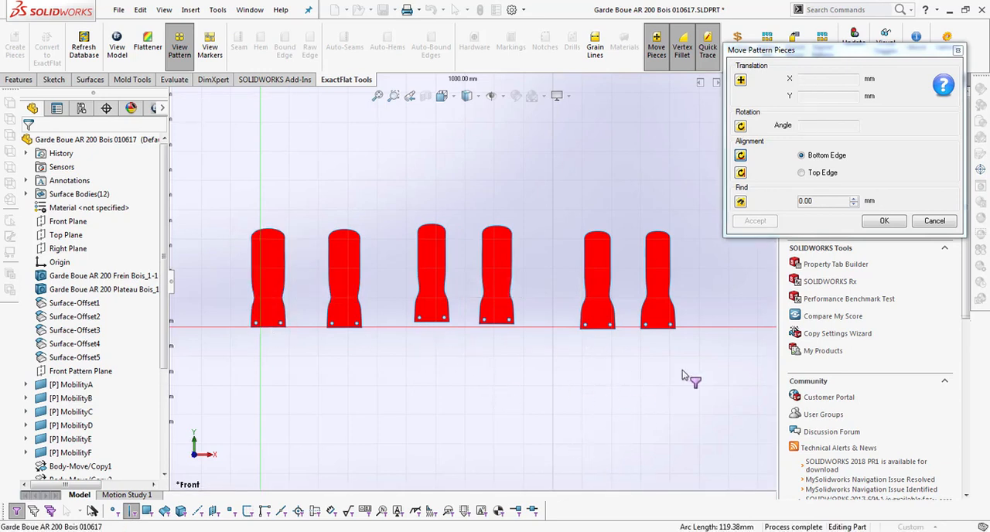
{"action": "left_click", "coordinate": [886, 222]}
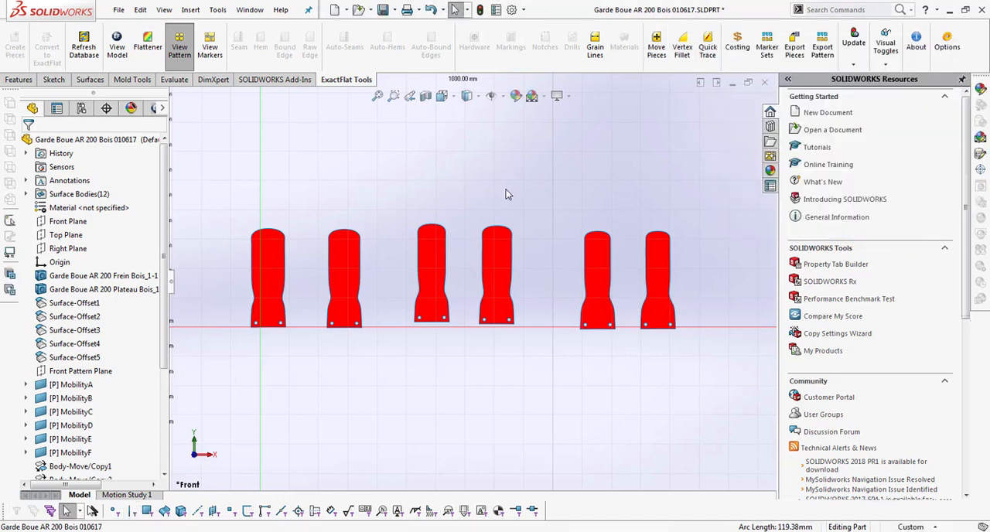
Step: Start a sketch on the first flat pattern and draw a vertical line about 61 mm long on it
{"action": "left_click", "coordinate": [49, 82]}
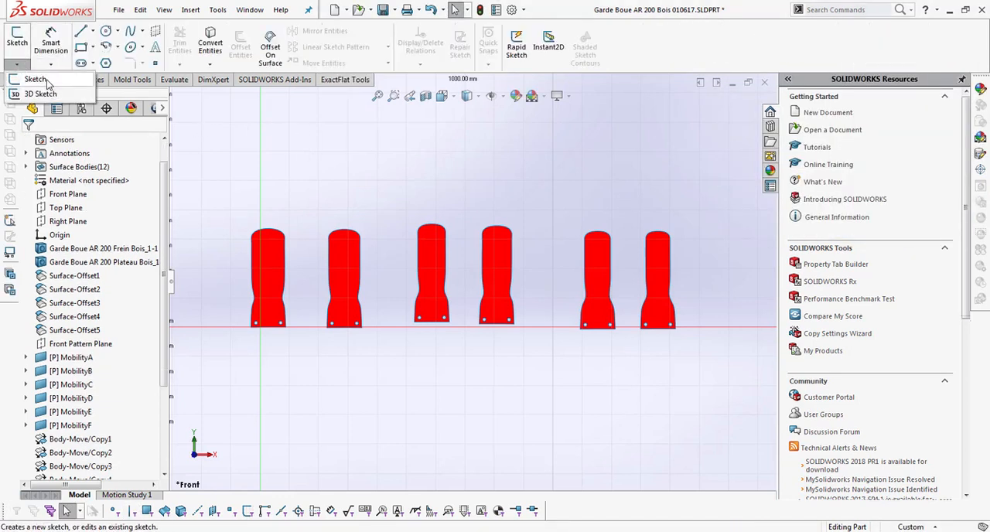
{"action": "left_click", "coordinate": [17, 38]}
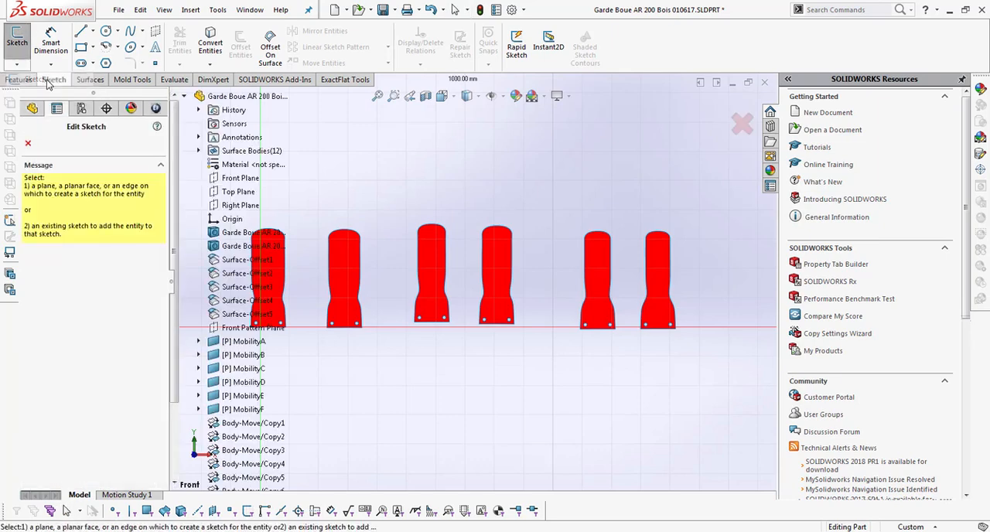
{"action": "left_click", "coordinate": [82, 32]}
{"action": "scroll", "coordinate": [267, 255], "scroll_direction": "down", "scroll_amount": 6}
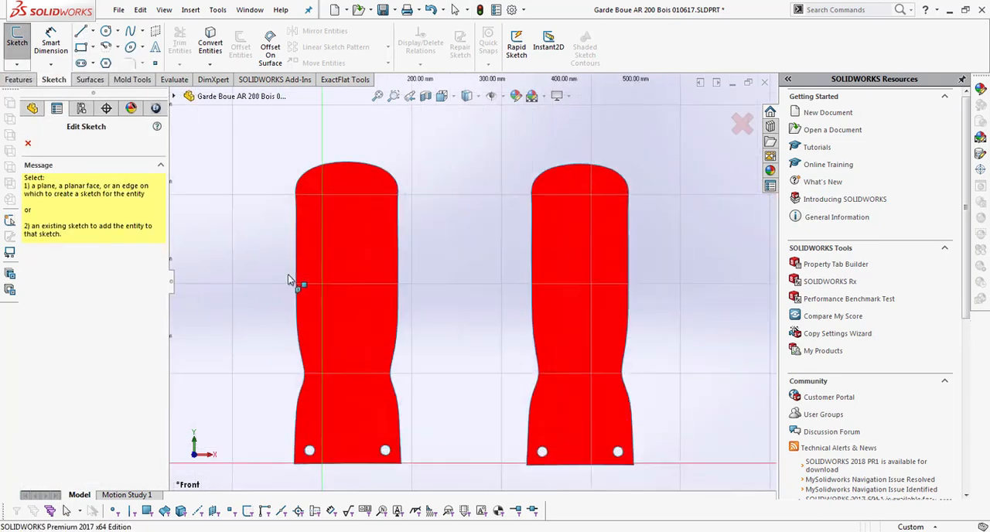
{"action": "left_click", "coordinate": [340, 267]}
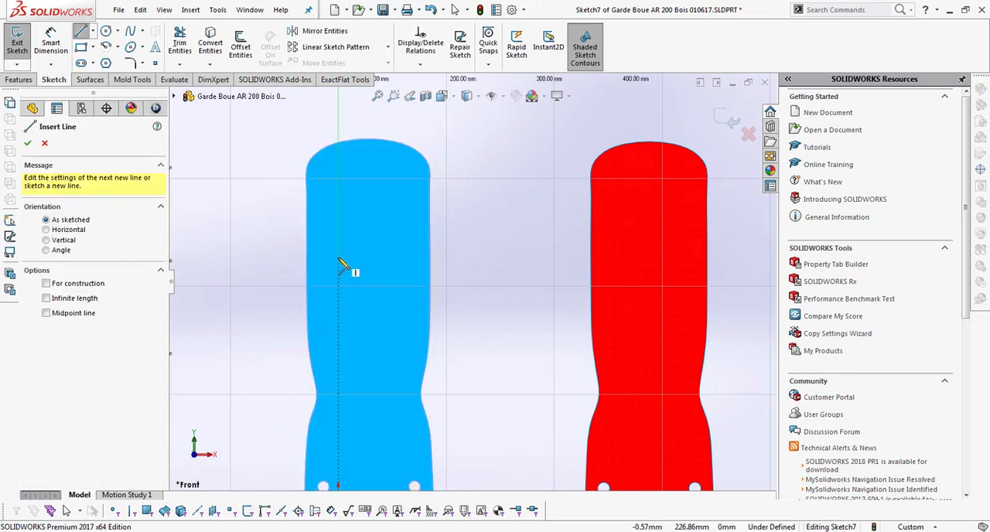
{"action": "left_click", "coordinate": [338, 324]}
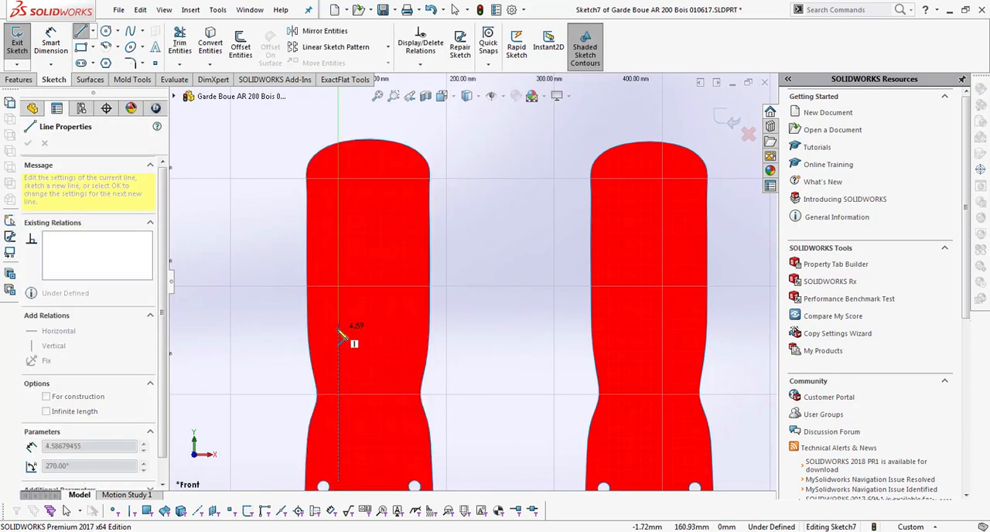
{"action": "left_click", "coordinate": [341, 396]}
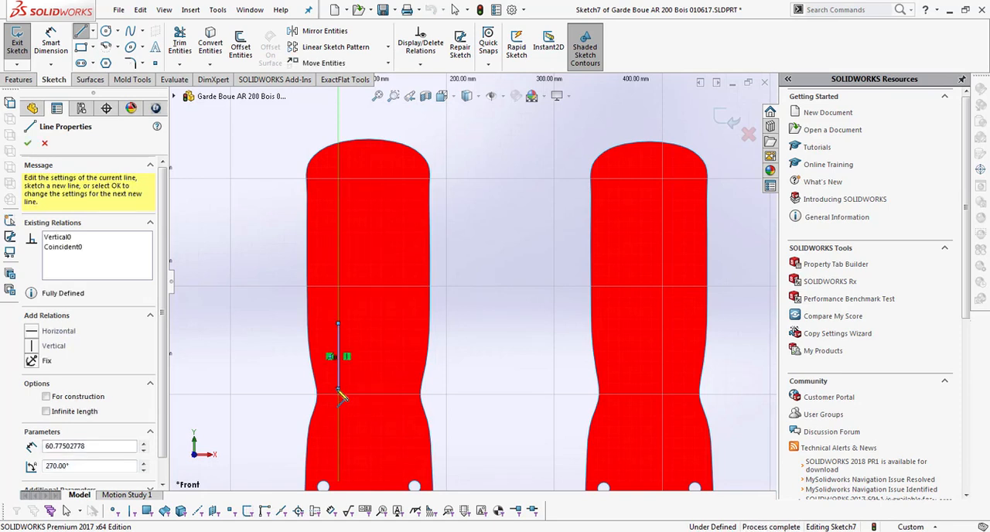
{"action": "left_click", "coordinate": [28, 144]}
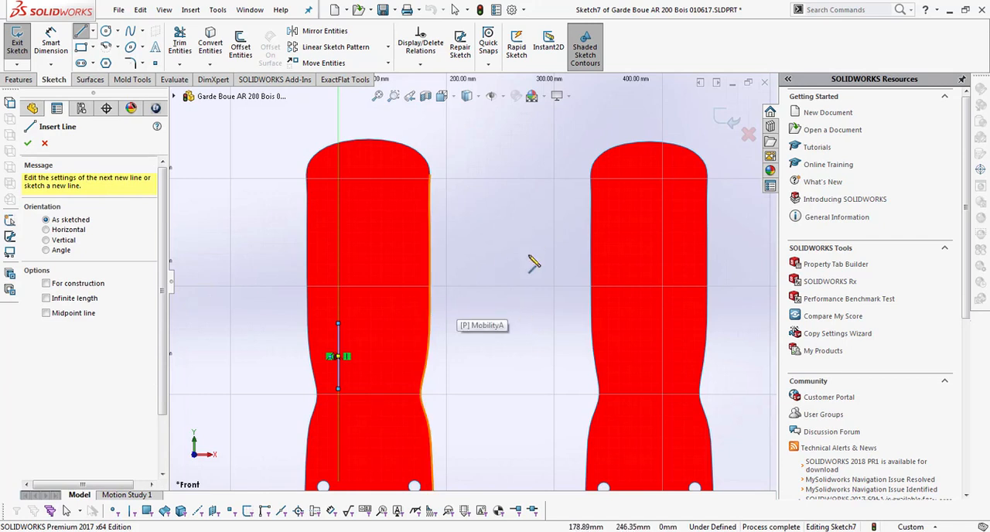
Step: Draw a horizontal line about 54 mm long on the second flat pattern and exit the sketch
{"action": "left_click", "coordinate": [630, 287]}
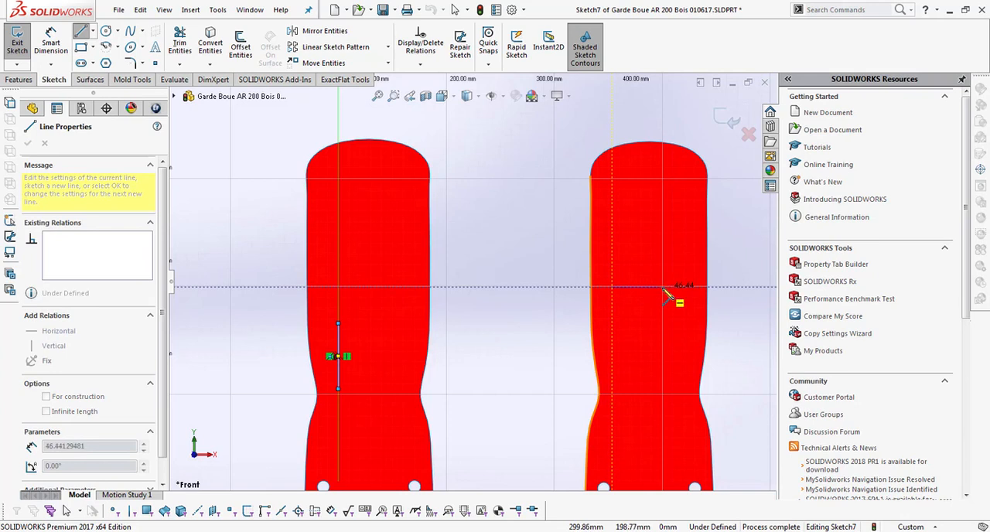
{"action": "left_click", "coordinate": [670, 287]}
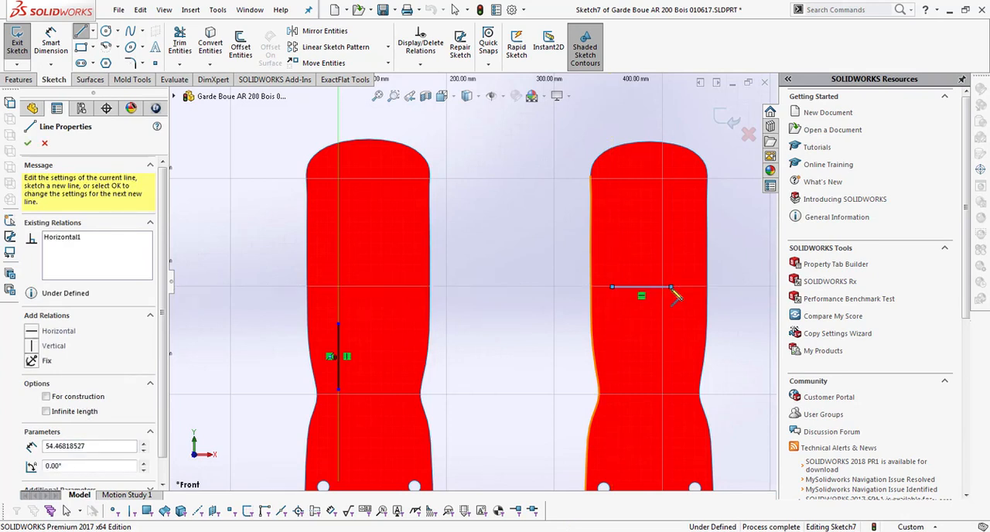
{"action": "left_click", "coordinate": [728, 128]}
{"action": "scroll", "coordinate": [694, 280], "scroll_direction": "up", "scroll_amount": 6}
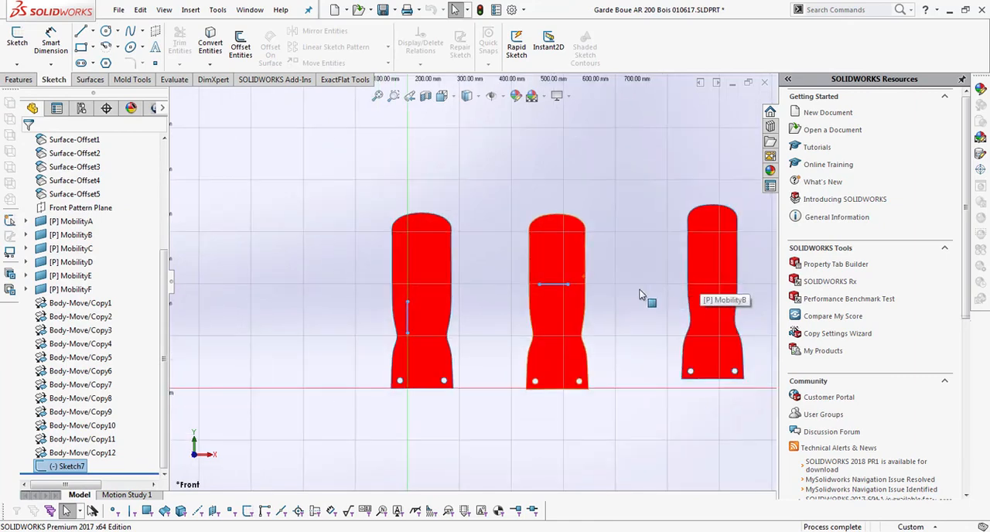
{"action": "scroll", "coordinate": [587, 284], "scroll_direction": "down", "scroll_amount": 5}
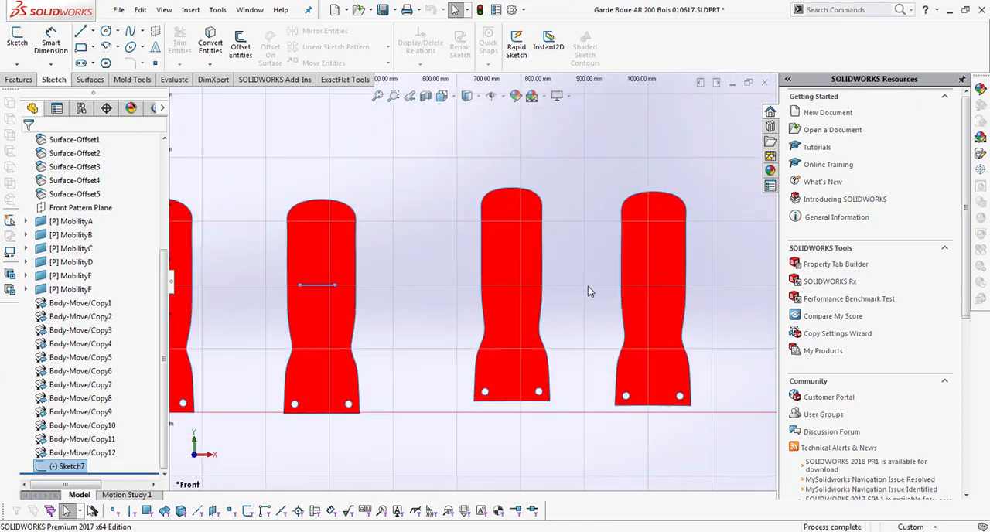
Step: Reopen the sketch and draw a line about 58 mm long at about 60° on the third flat pattern
{"action": "left_click", "coordinate": [19, 65]}
{"action": "left_click", "coordinate": [30, 80]}
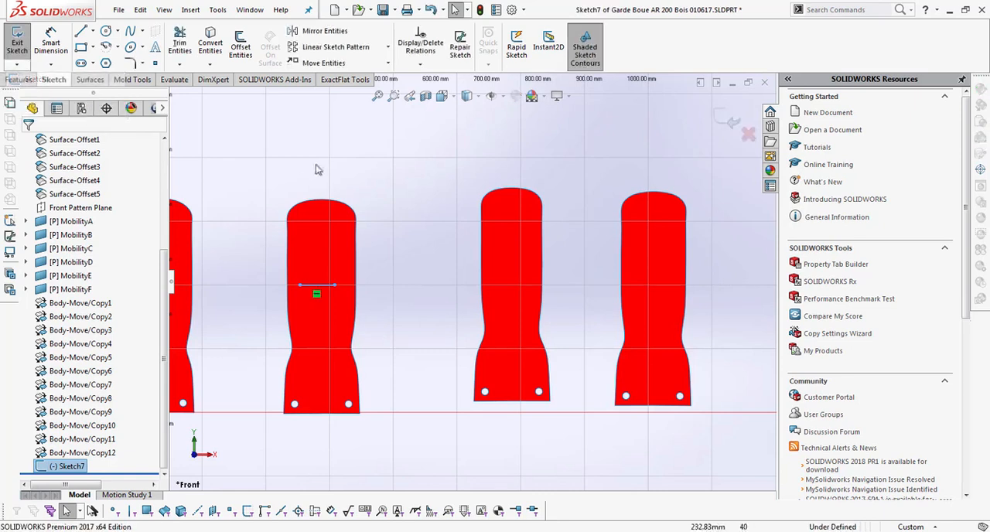
{"action": "left_click", "coordinate": [505, 273]}
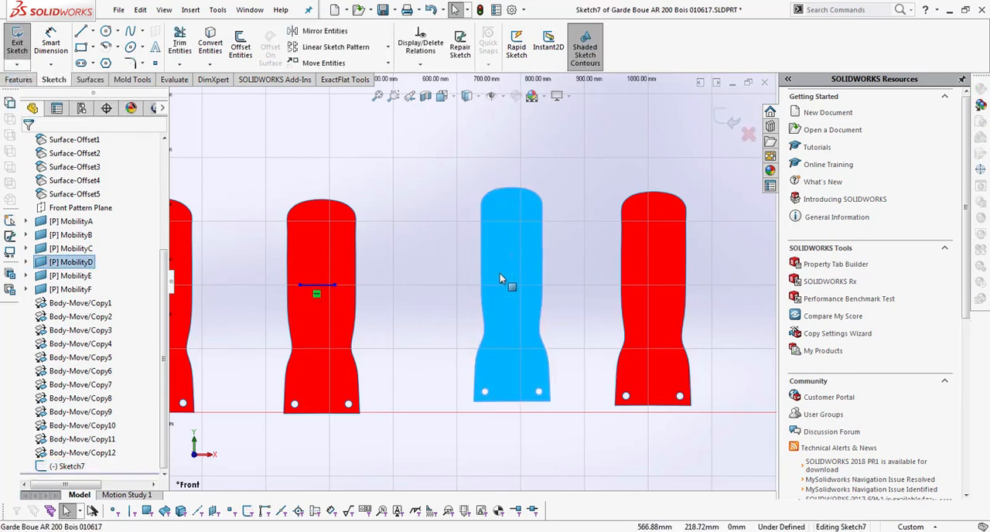
{"action": "left_click", "coordinate": [80, 31]}
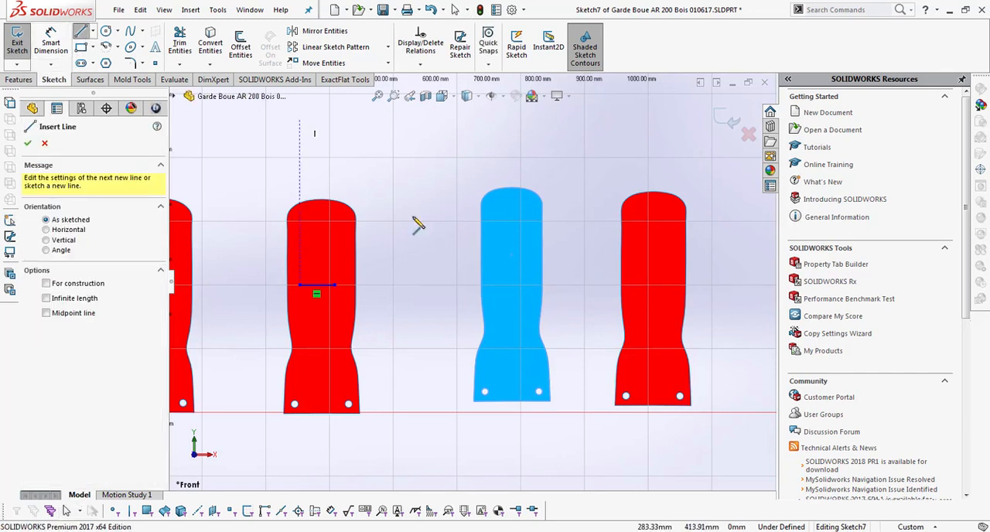
{"action": "left_click", "coordinate": [501, 285]}
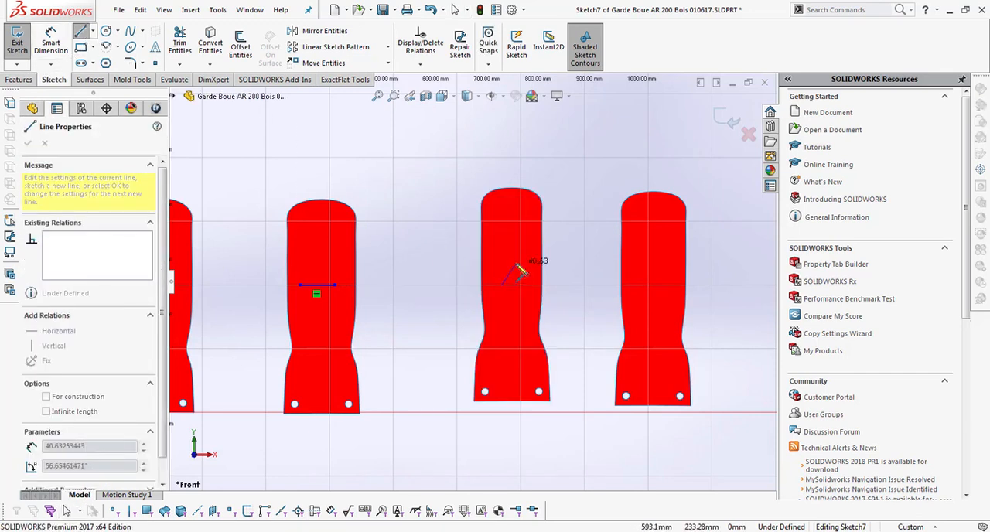
{"action": "left_click", "coordinate": [521, 254]}
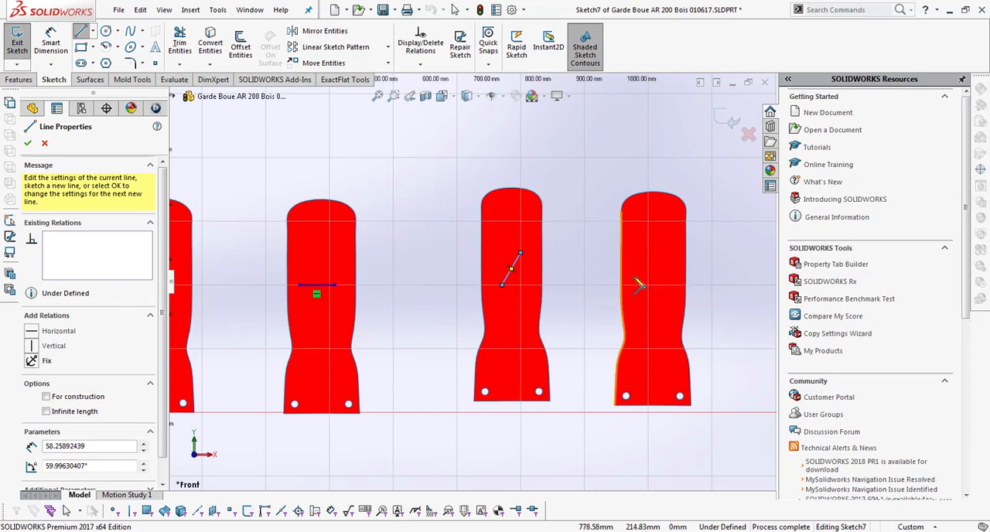
Step: Draw a line about 63 mm long at about 29° on the fourth pattern and a steep line about 100 mm long on the fifth
{"action": "left_click", "coordinate": [634, 276]}
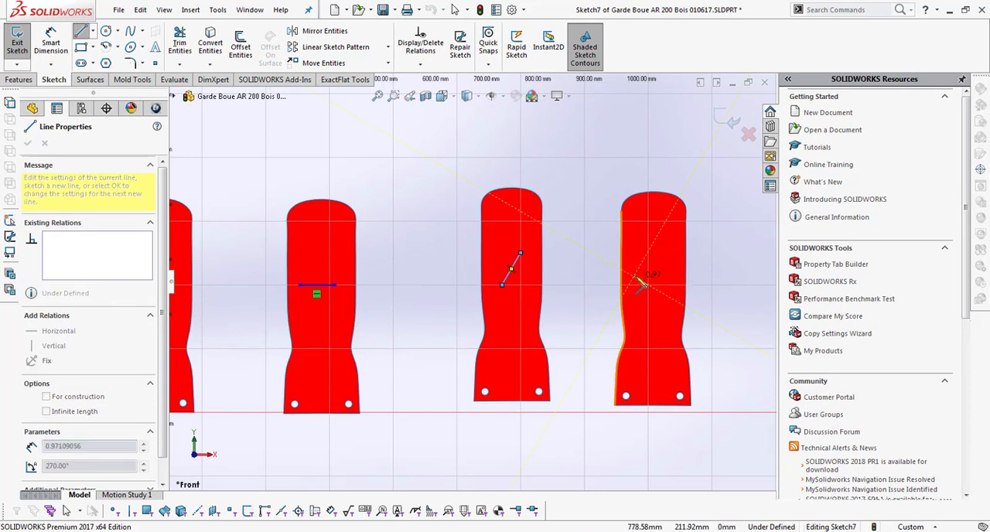
{"action": "left_click", "coordinate": [669, 256]}
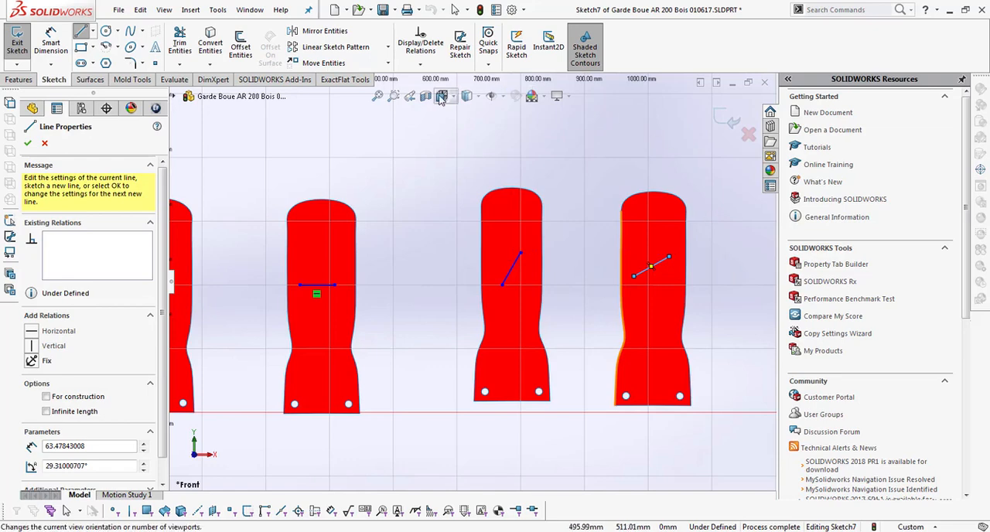
{"action": "left_click", "coordinate": [377, 96]}
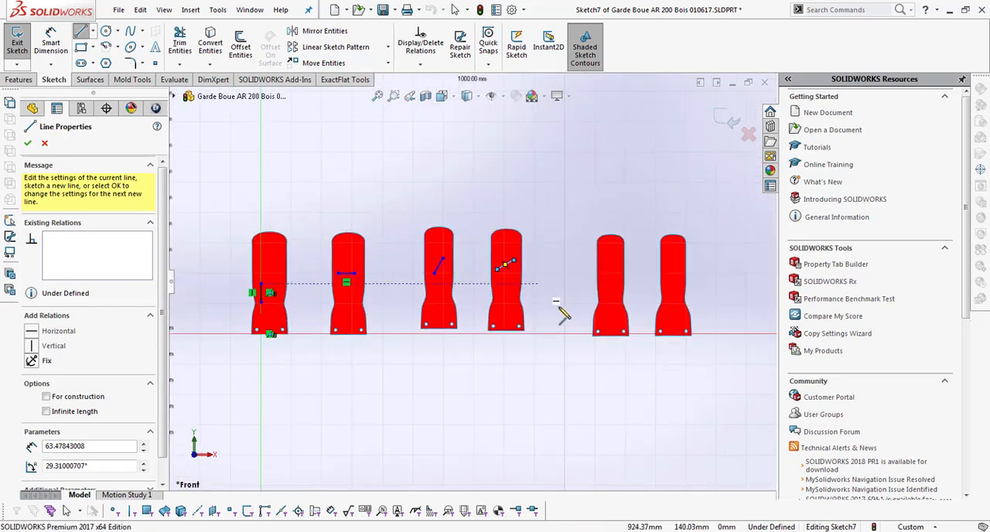
{"action": "left_click", "coordinate": [610, 281]}
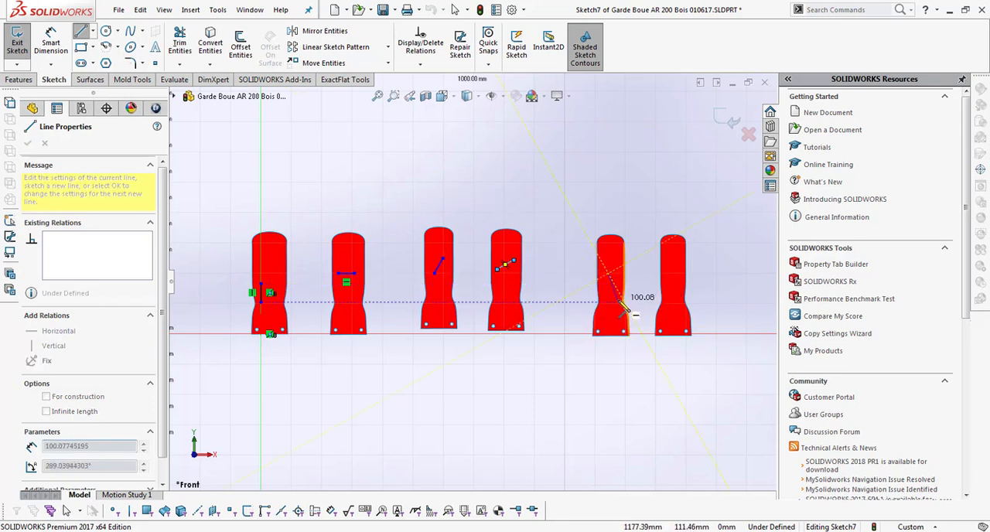
{"action": "left_click", "coordinate": [621, 303]}
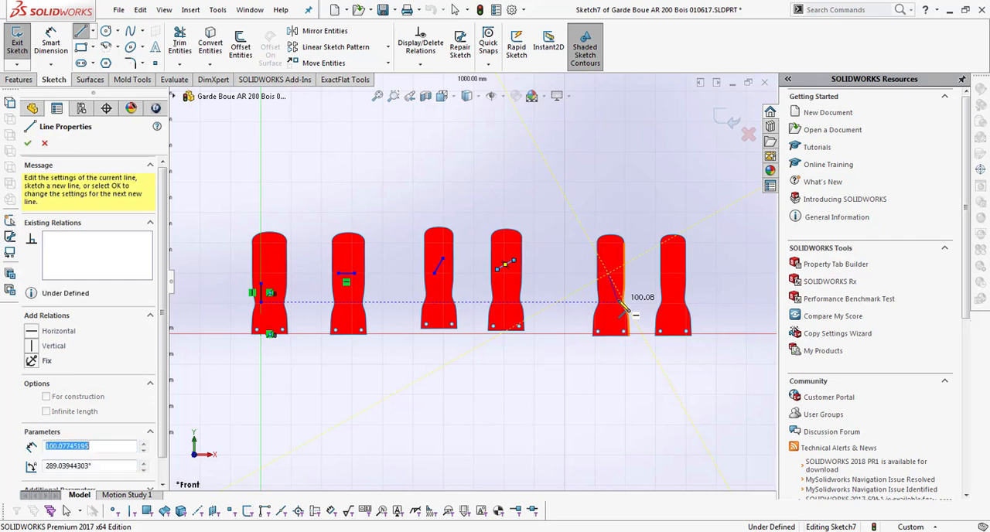
Step: Continue the line chain onto the sixth pattern, ending with a segment about 73 mm long parallel to the third pattern's line
{"action": "left_click", "coordinate": [667, 295]}
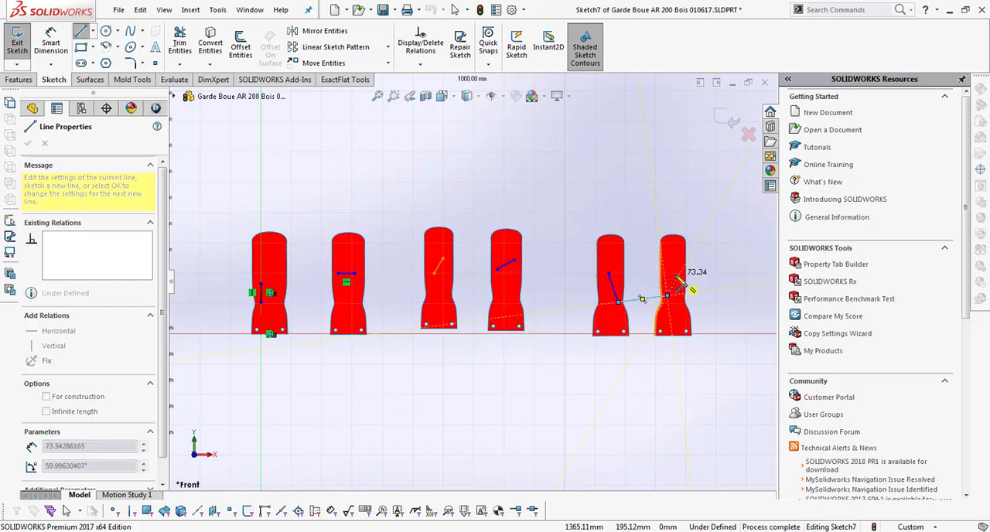
{"action": "double_click", "coordinate": [678, 277]}
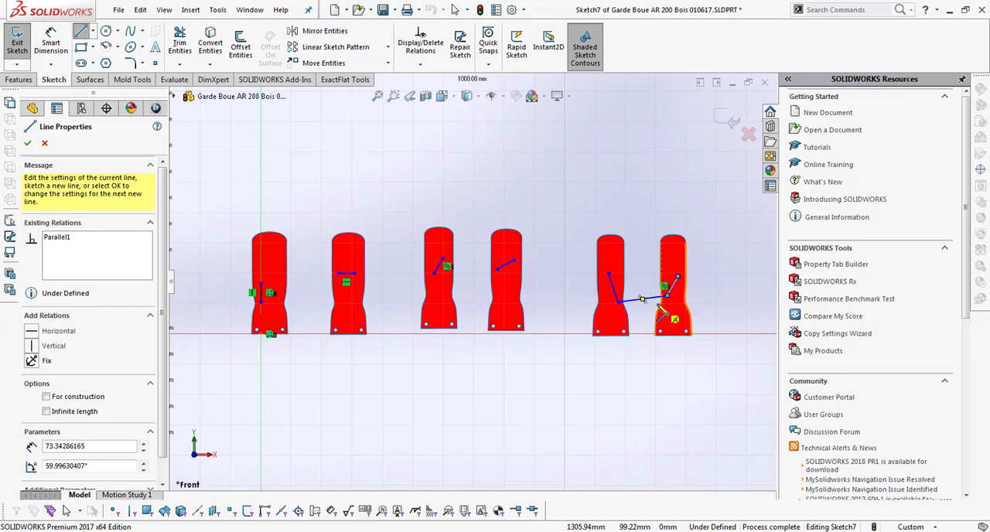
{"action": "key", "text": "Escape"}
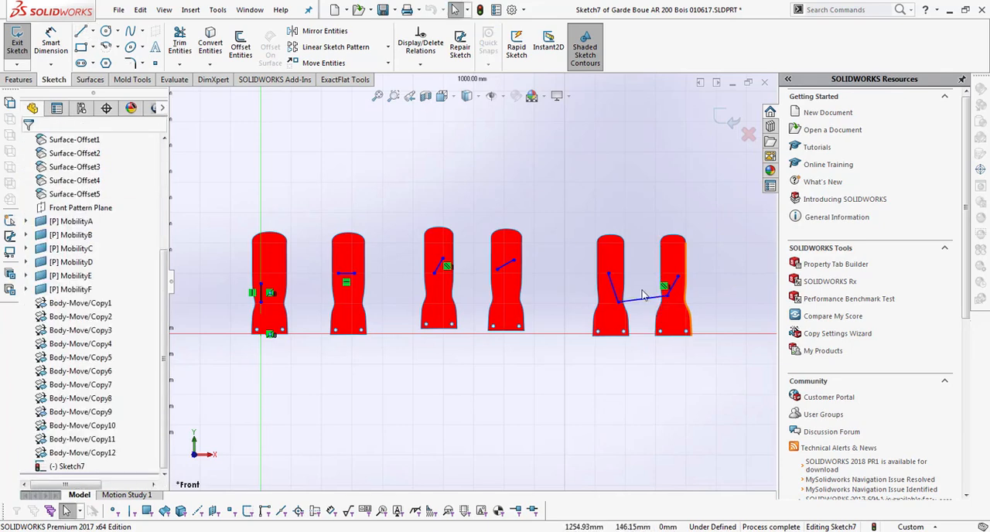
Step: Delete the sketch line connecting the fifth and sixth patterns and exit the sketch
{"action": "left_click", "coordinate": [643, 298]}
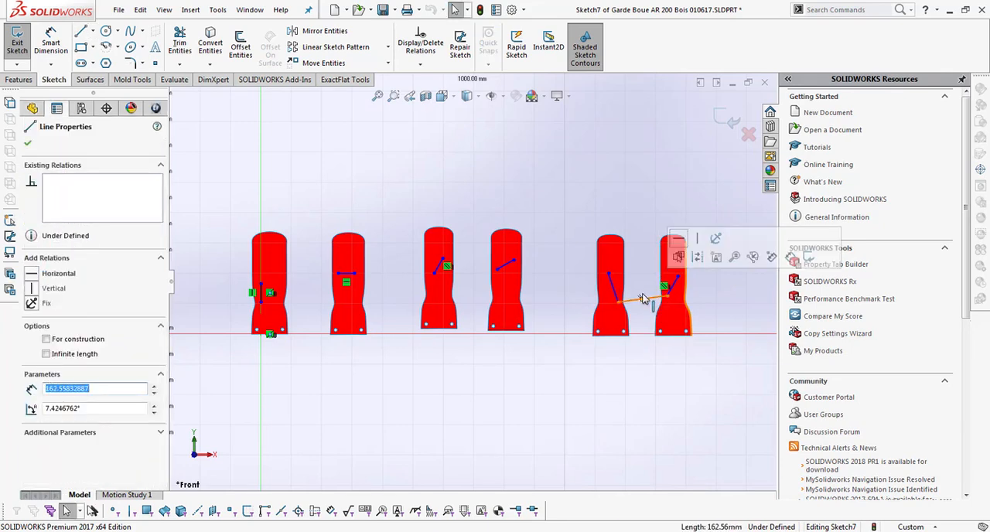
{"action": "key", "text": "Escape"}
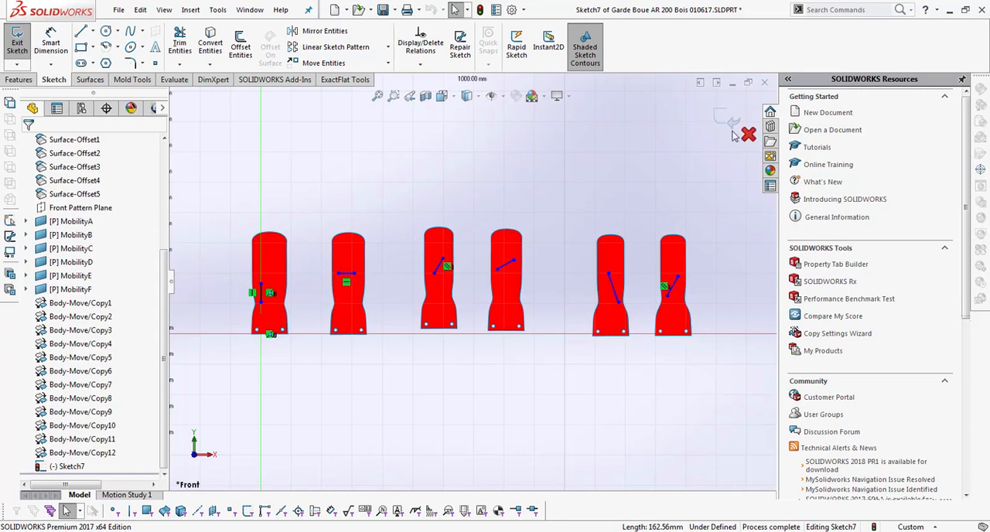
{"action": "left_click", "coordinate": [727, 119]}
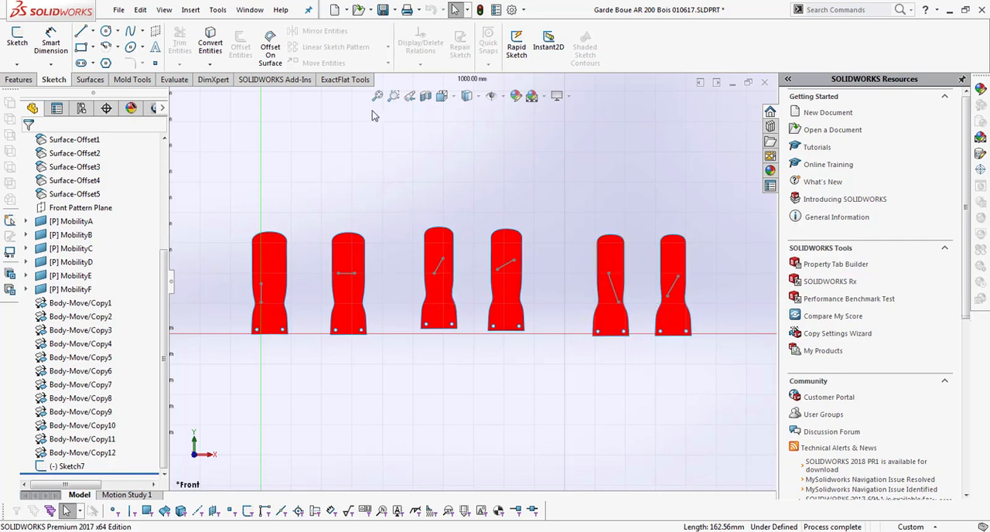
Step: Add an ExactFlat grain line to the first pattern, MobilityA, using its vertical sketch line as the direction
{"action": "left_click", "coordinate": [346, 79]}
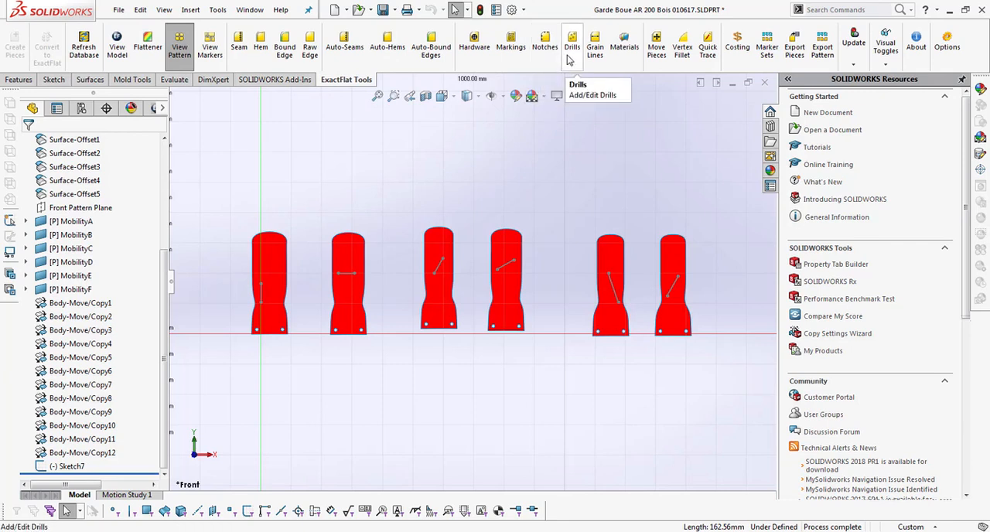
{"action": "left_click", "coordinate": [595, 48]}
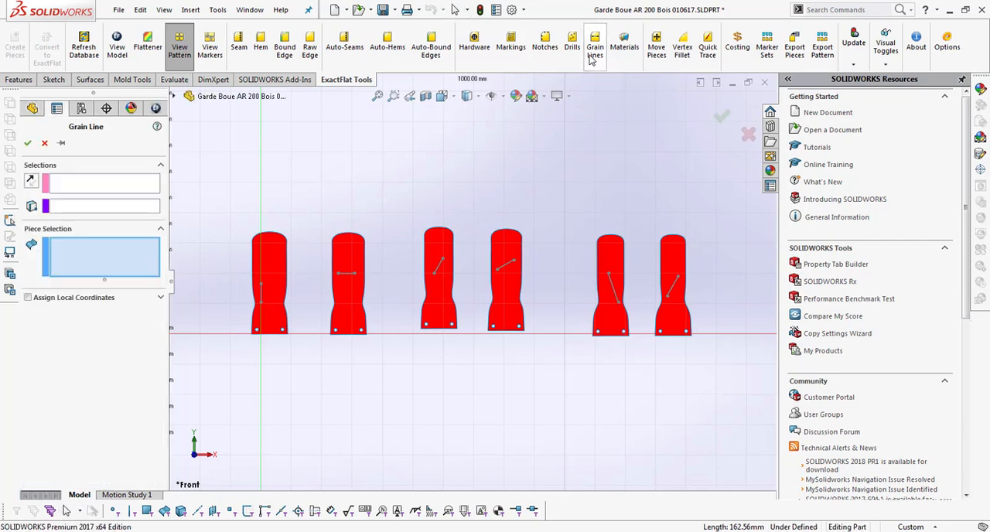
{"action": "left_click", "coordinate": [274, 288]}
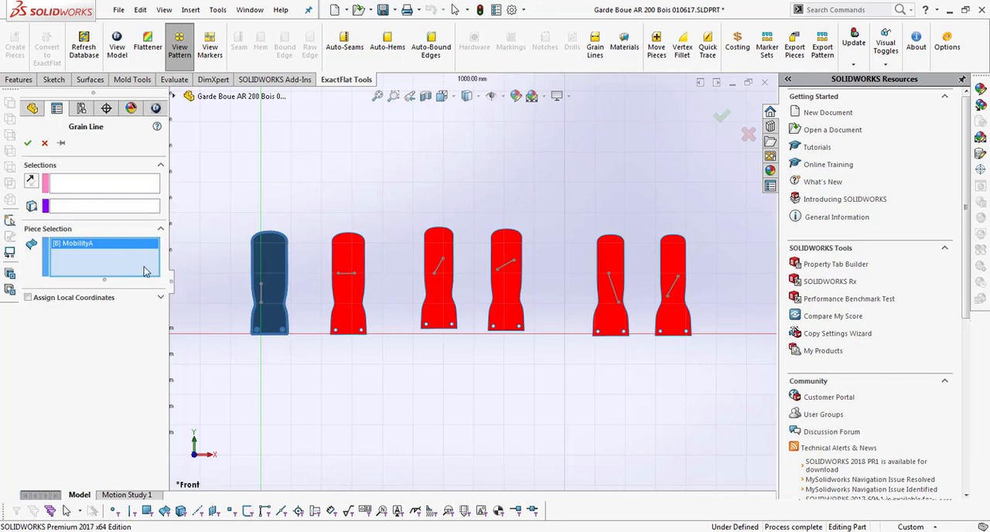
{"action": "left_click", "coordinate": [267, 301]}
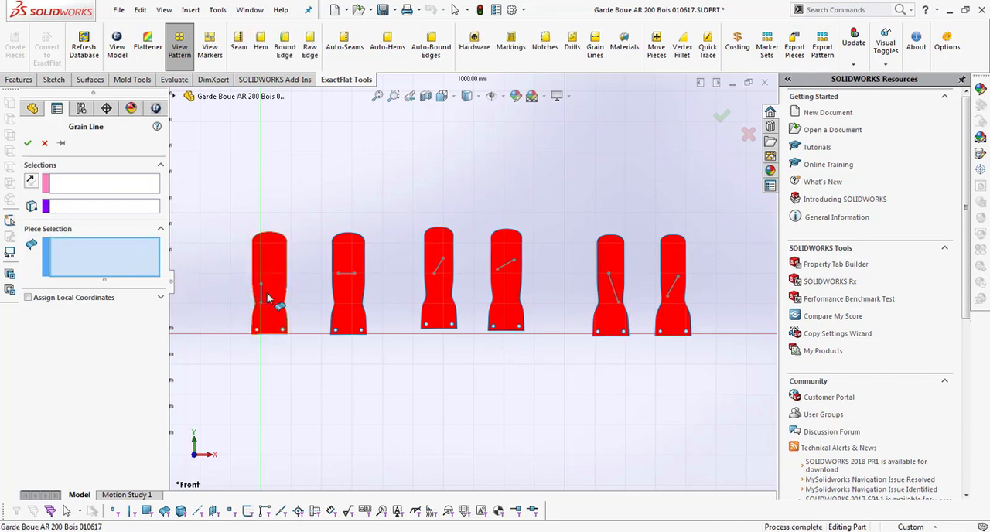
{"action": "left_click", "coordinate": [268, 300]}
{"action": "scroll", "coordinate": [219, 285], "scroll_direction": "up", "scroll_amount": 6}
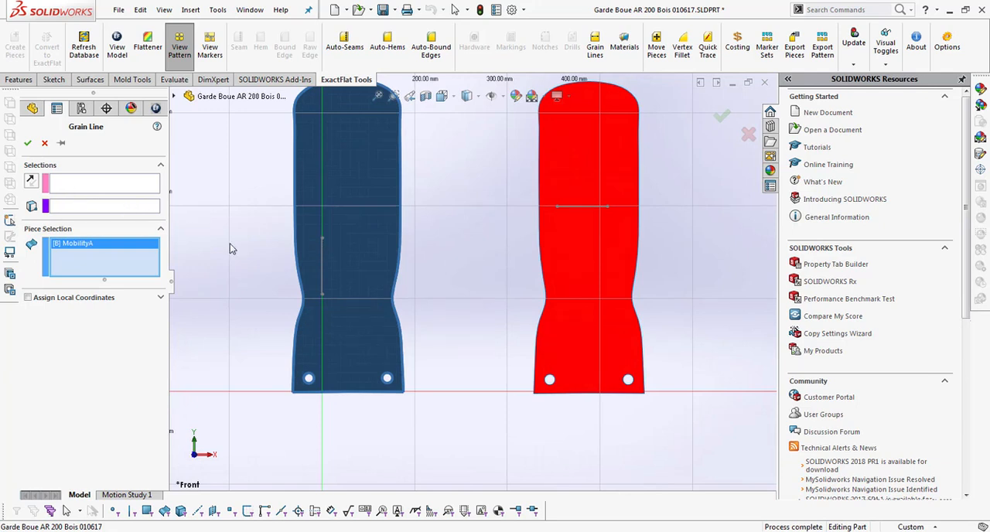
{"action": "left_click", "coordinate": [322, 271]}
{"action": "left_click", "coordinate": [322, 271]}
{"action": "left_click", "coordinate": [322, 270]}
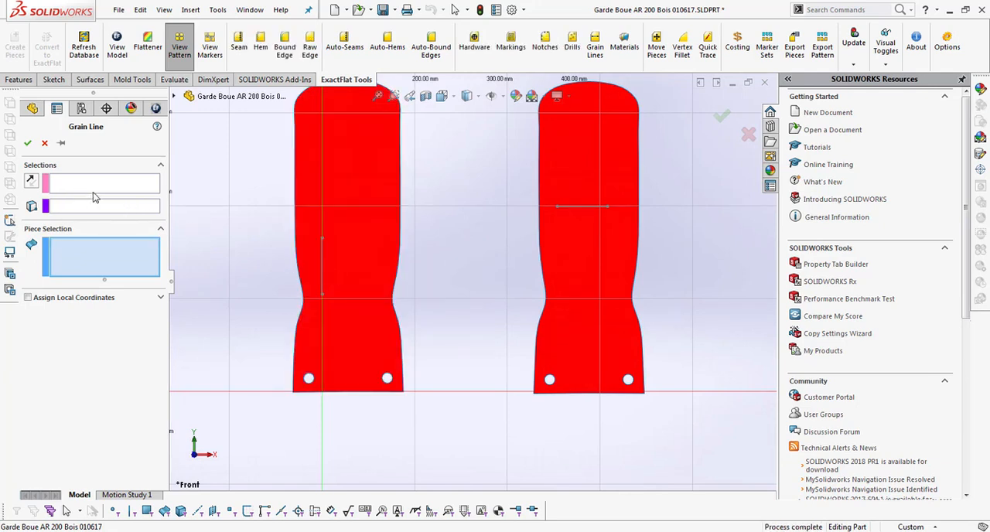
{"action": "left_click", "coordinate": [95, 184]}
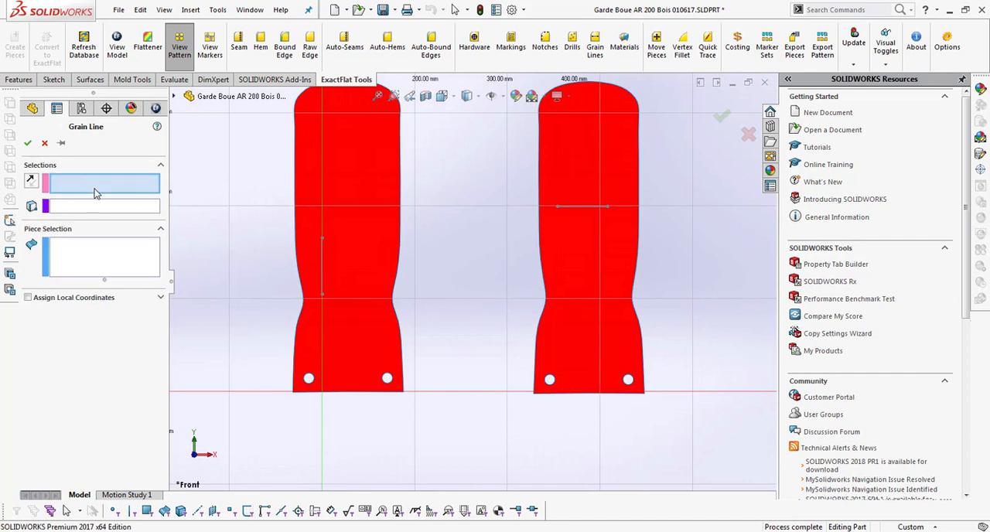
{"action": "left_click", "coordinate": [321, 272]}
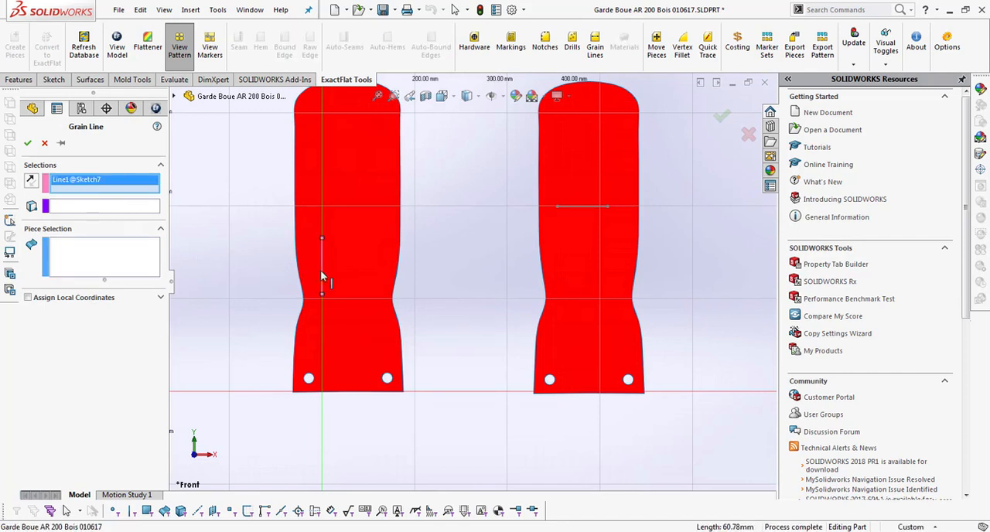
{"action": "left_click", "coordinate": [91, 257]}
{"action": "left_click", "coordinate": [356, 290]}
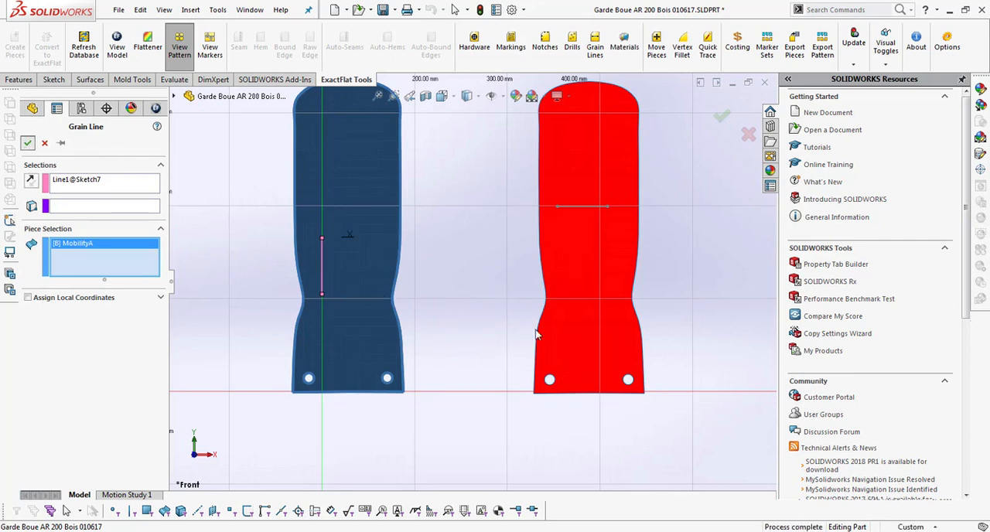
Step: Add a grain line to the second pattern, MobilityB, using its horizontal sketch line as the direction
{"action": "left_click", "coordinate": [581, 332]}
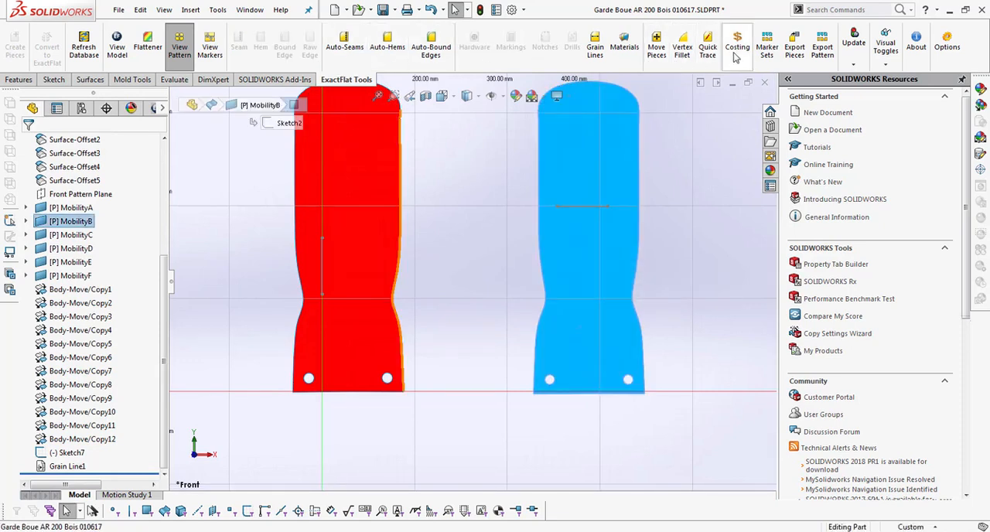
{"action": "left_click", "coordinate": [600, 54]}
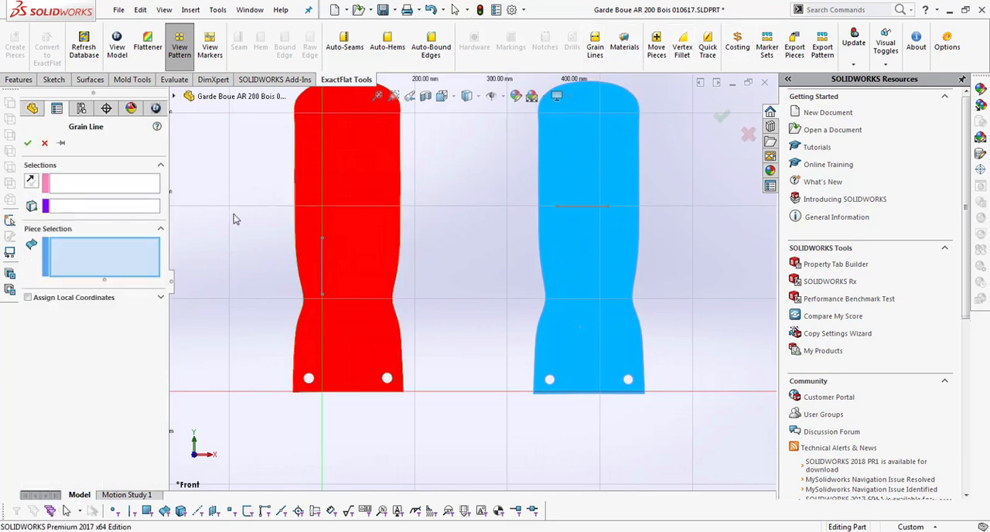
{"action": "left_click", "coordinate": [573, 292]}
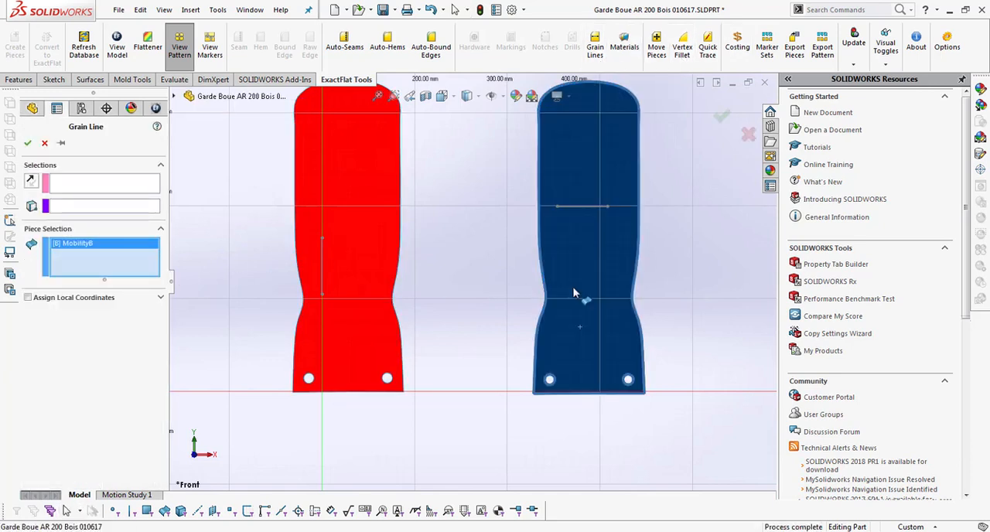
{"action": "left_click", "coordinate": [145, 186]}
{"action": "left_click", "coordinate": [593, 213]}
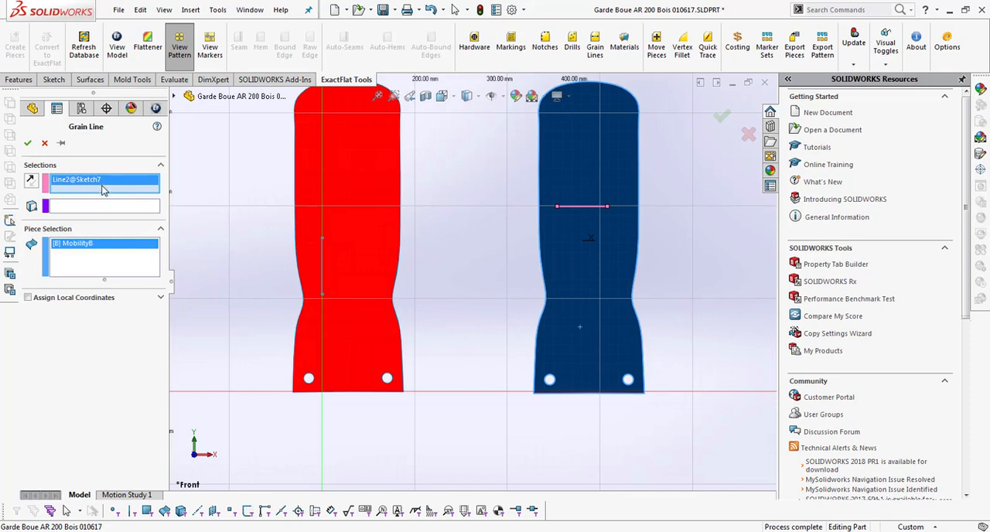
{"action": "left_click", "coordinate": [28, 144]}
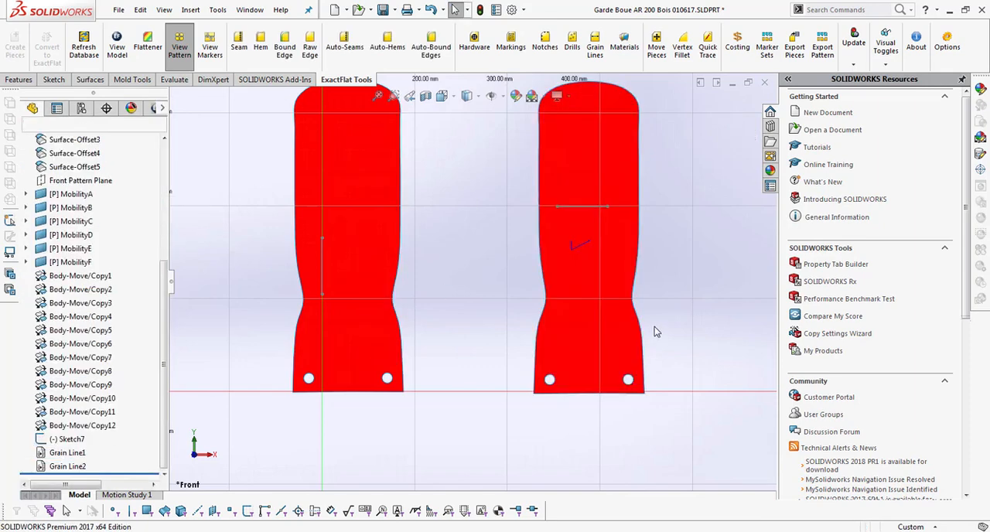
Step: Add a grain line to the third pattern, MobilityD, using its slanted sketch line as the direction
{"action": "scroll", "coordinate": [655, 326], "scroll_direction": "up", "scroll_amount": 5}
{"action": "scroll", "coordinate": [590, 267], "scroll_direction": "down", "scroll_amount": 5}
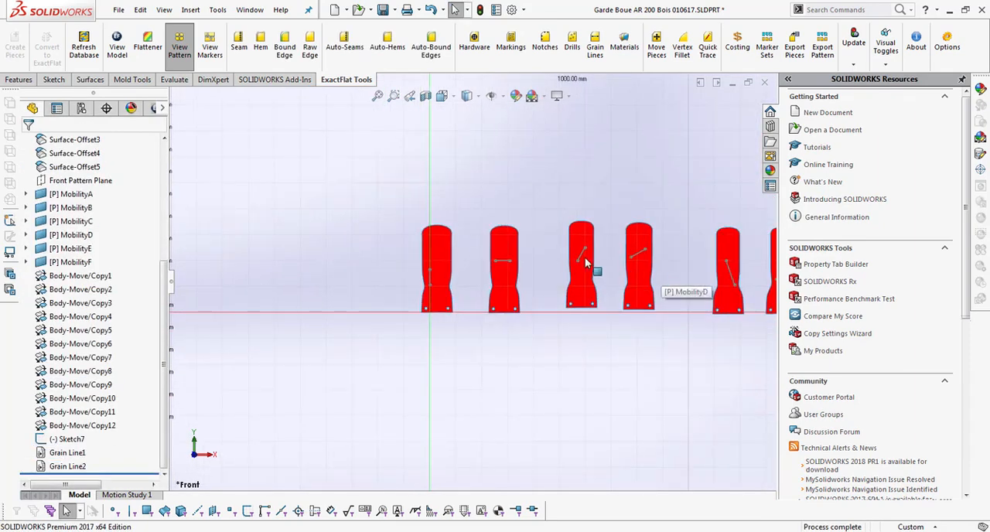
{"action": "left_click", "coordinate": [595, 45]}
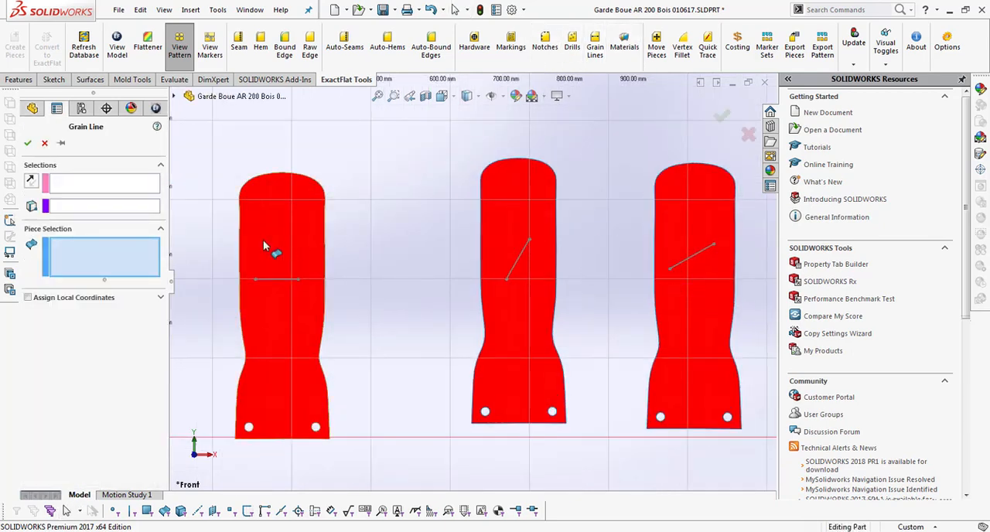
{"action": "left_click", "coordinate": [525, 359]}
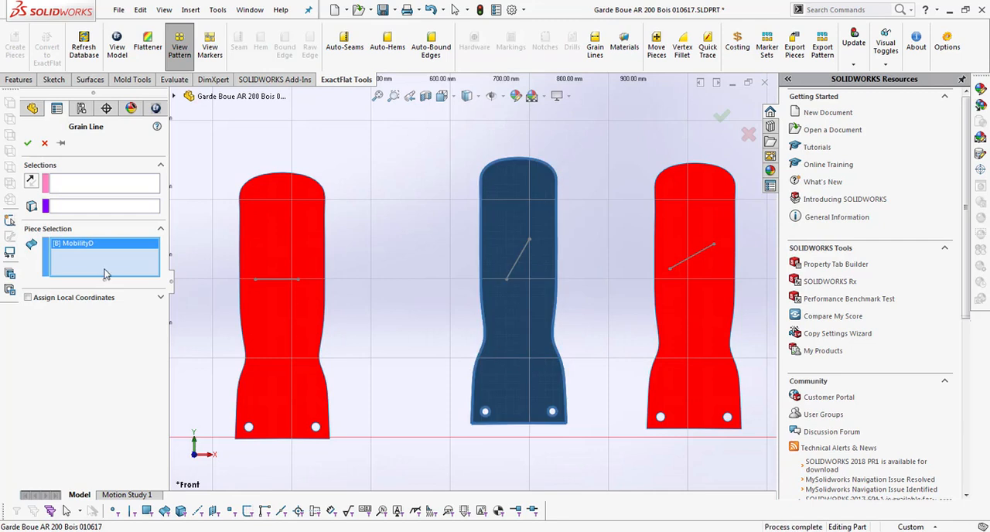
{"action": "left_click", "coordinate": [109, 183]}
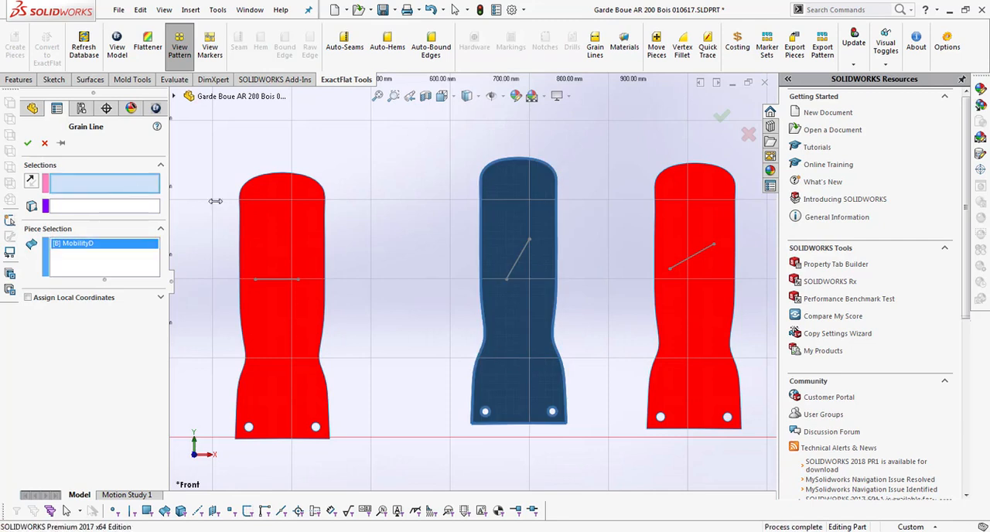
{"action": "left_click", "coordinate": [524, 261]}
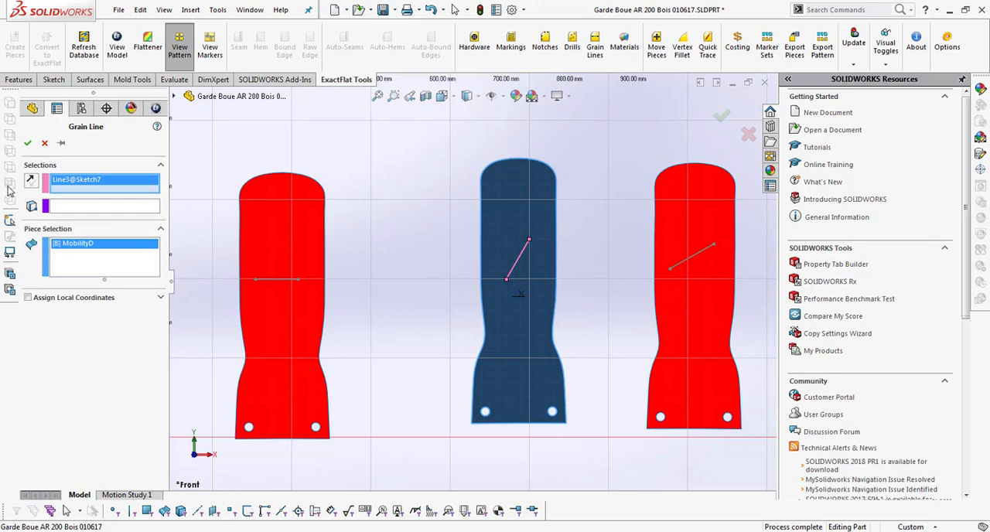
{"action": "left_click", "coordinate": [28, 143]}
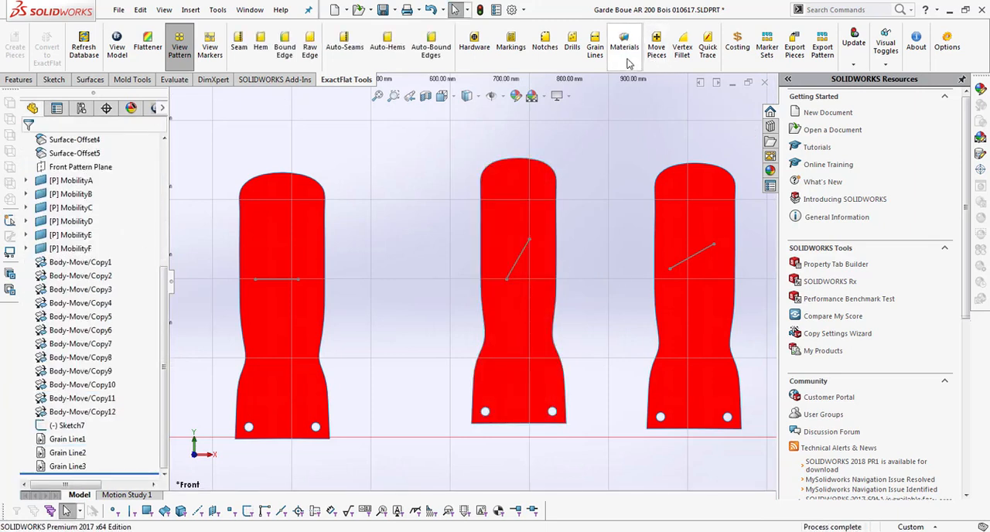
Step: Add a grain line to the fourth pattern, MobilityC, using its slanted sketch line as the direction
{"action": "left_click", "coordinate": [595, 48]}
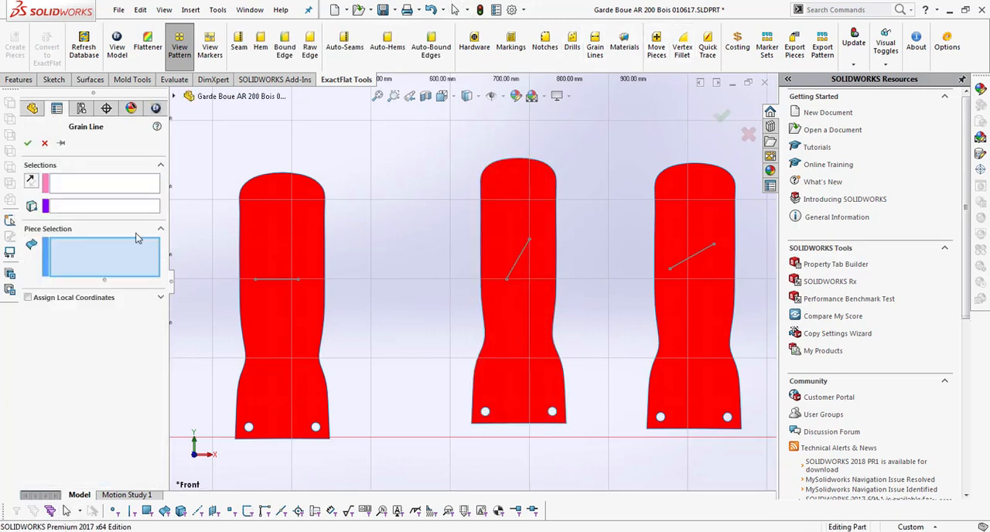
{"action": "left_click", "coordinate": [700, 332]}
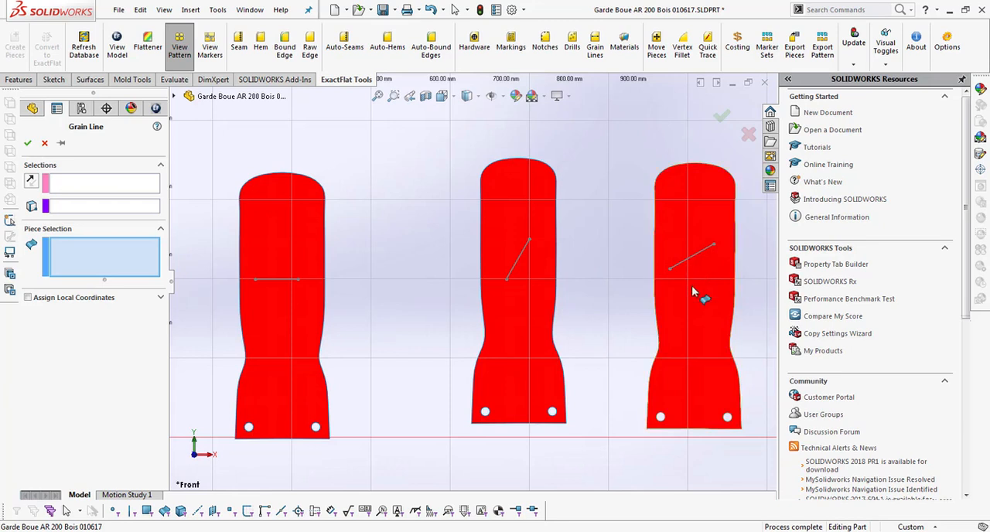
{"action": "left_click", "coordinate": [108, 184]}
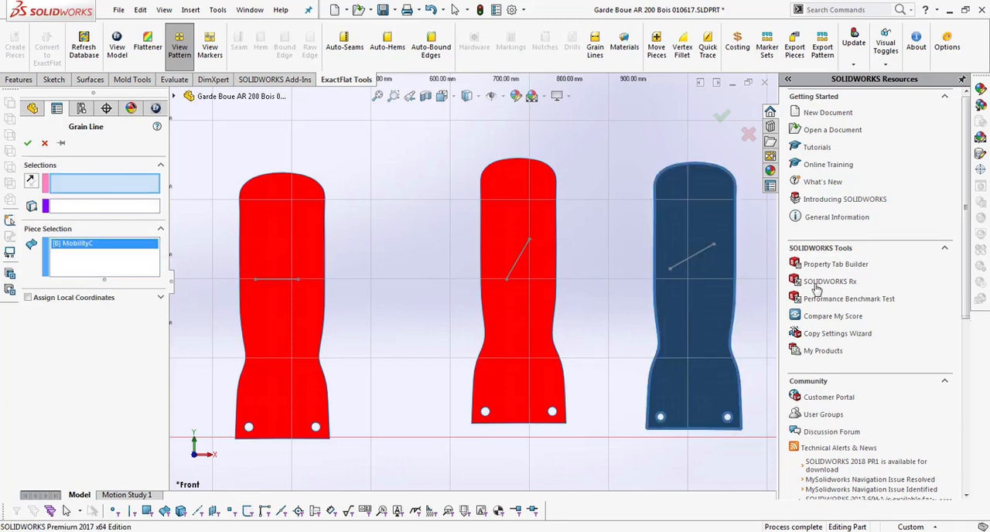
{"action": "left_click", "coordinate": [694, 261]}
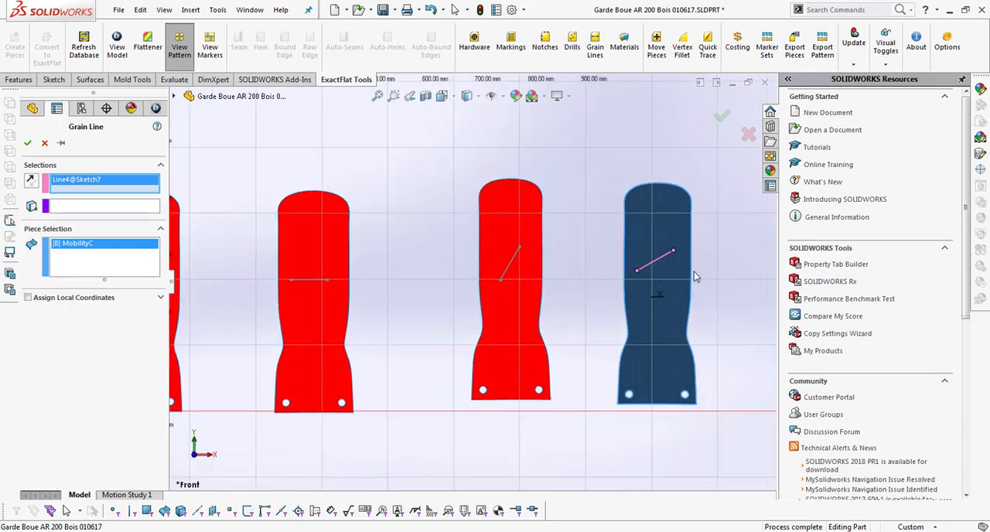
{"action": "left_click", "coordinate": [724, 120]}
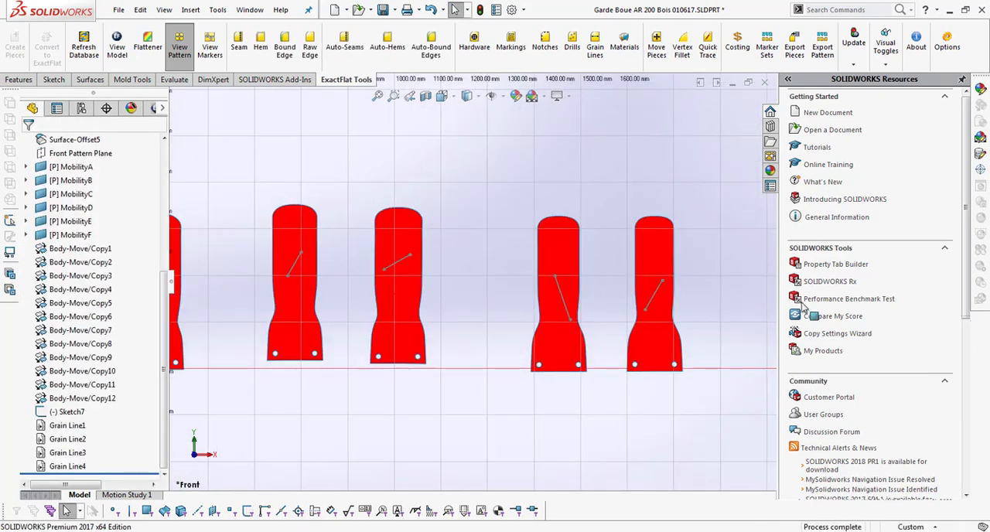
Step: Add a grain line to the fifth pattern, MobilityE, using the sketch line on it as the direction
{"action": "left_click", "coordinate": [594, 65]}
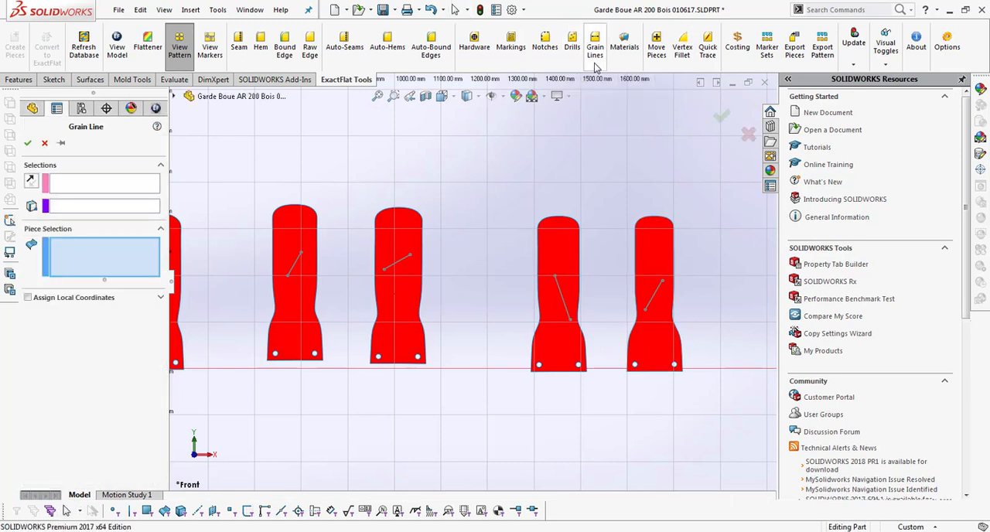
{"action": "left_click", "coordinate": [570, 348]}
{"action": "left_click", "coordinate": [90, 188]}
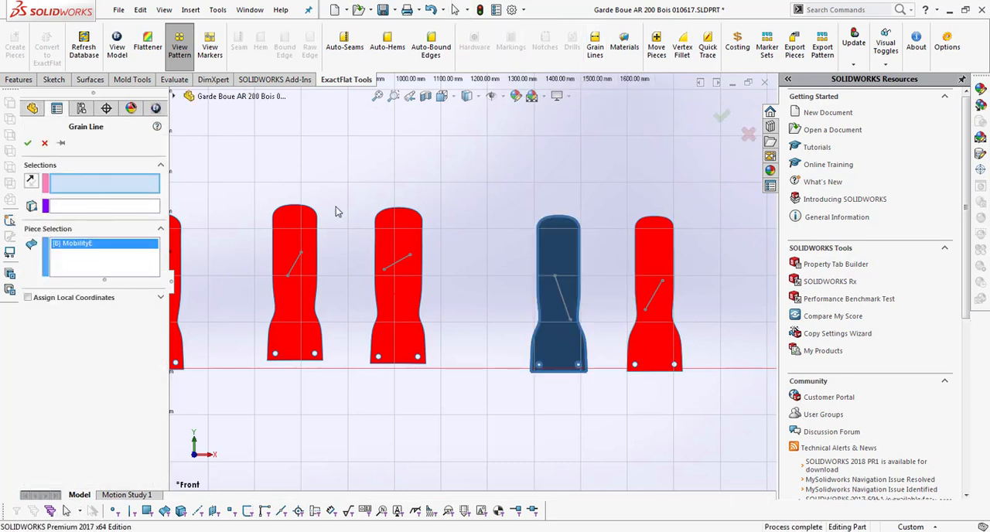
{"action": "left_click", "coordinate": [562, 299]}
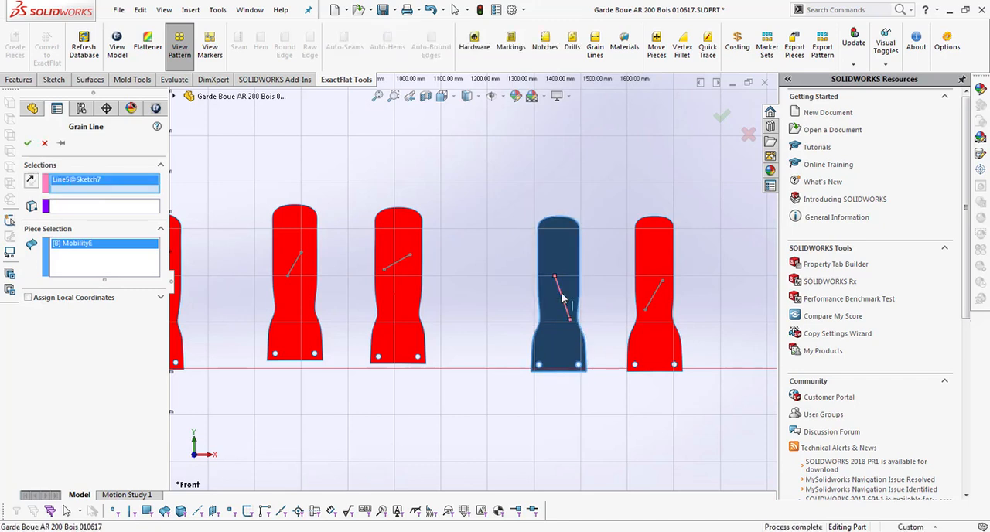
{"action": "left_click", "coordinate": [27, 143]}
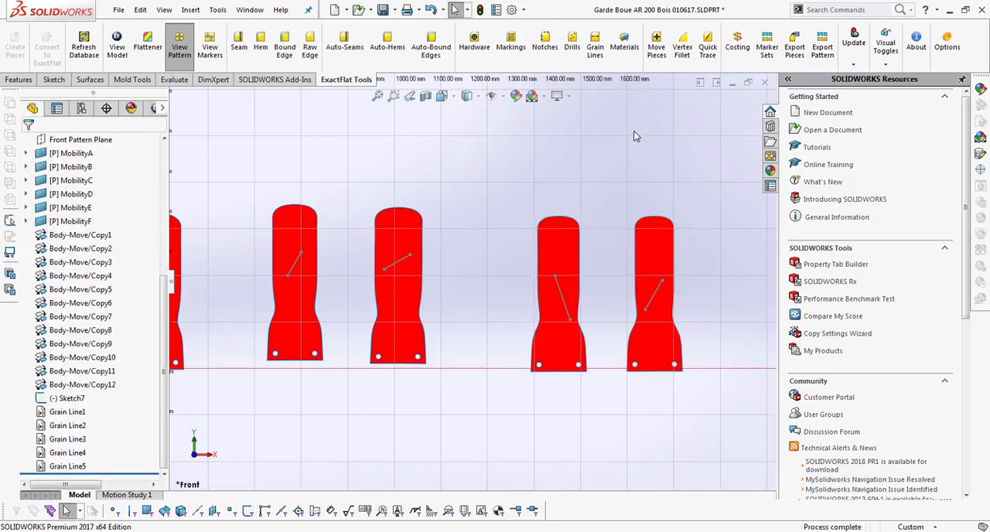
Step: Add a grain line to the sixth pattern, MobilityF, using the sketch line on it as the direction
{"action": "left_click", "coordinate": [596, 62]}
{"action": "left_click", "coordinate": [658, 249]}
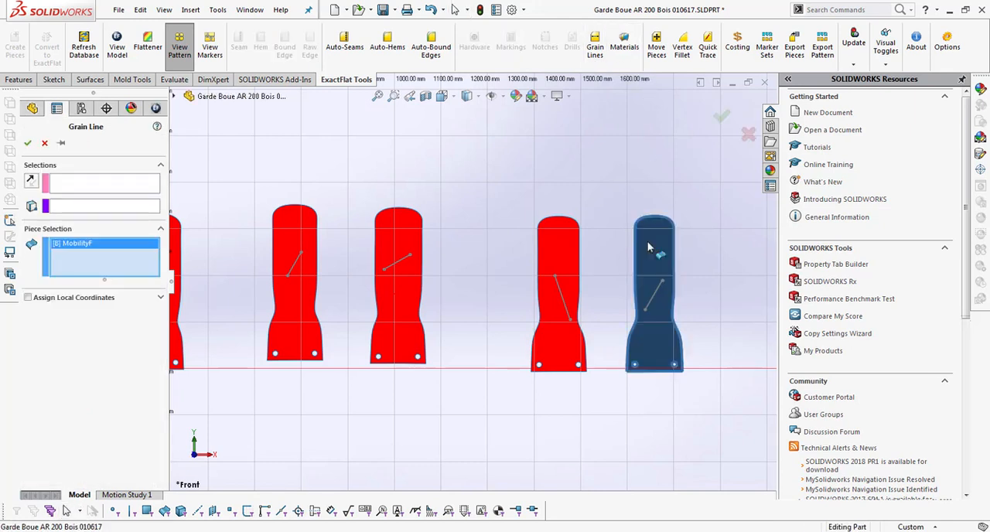
{"action": "left_click", "coordinate": [86, 183]}
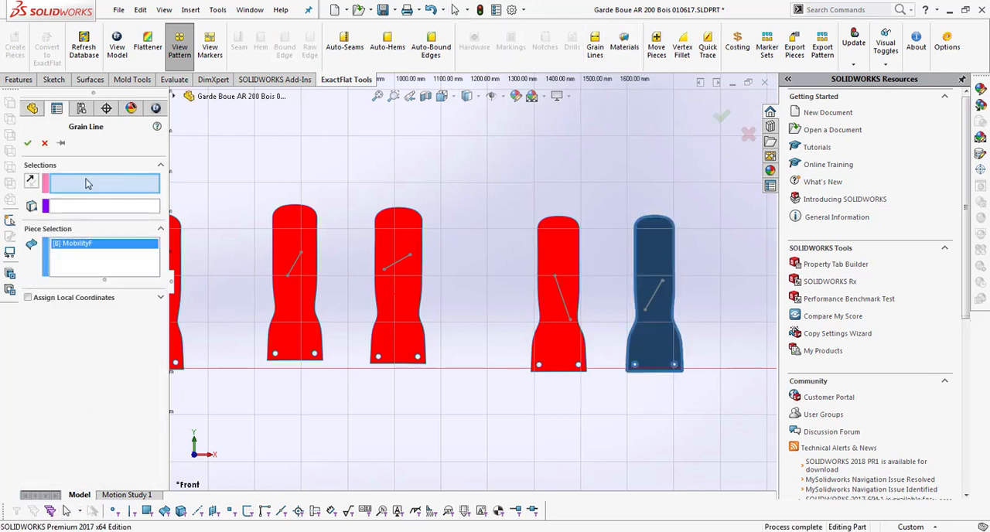
{"action": "left_click", "coordinate": [656, 298]}
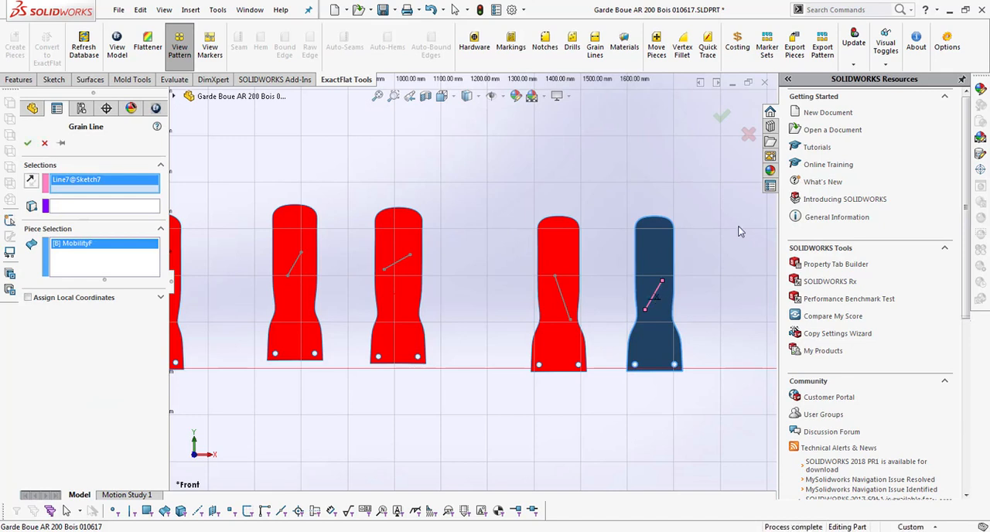
{"action": "left_click", "coordinate": [720, 118]}
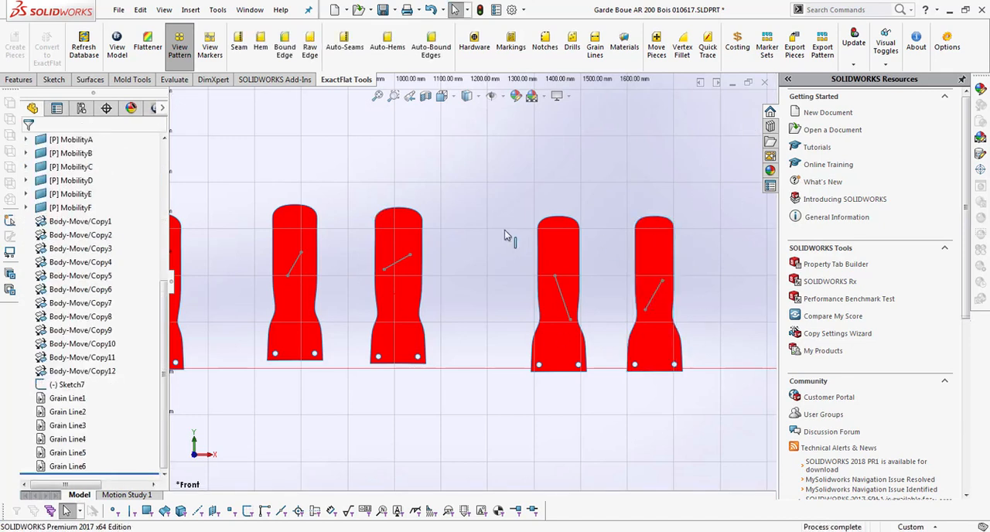
Step: Edit the Auto Generated Marker in the ExactFlat marker view, setting its layrule to 3 - One Way (No Rotation Allowed)
{"action": "scroll", "coordinate": [421, 293], "scroll_direction": "up", "scroll_amount": 2}
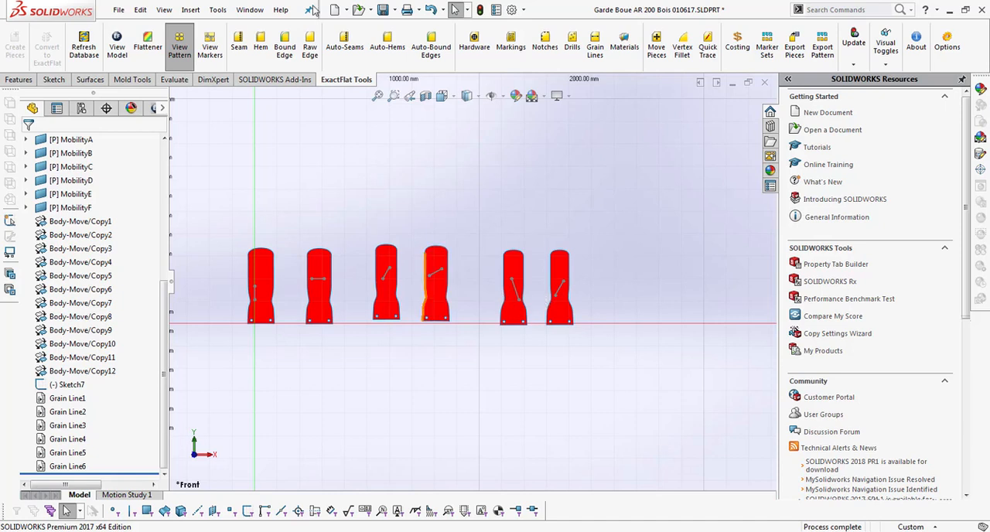
{"action": "left_click", "coordinate": [220, 64]}
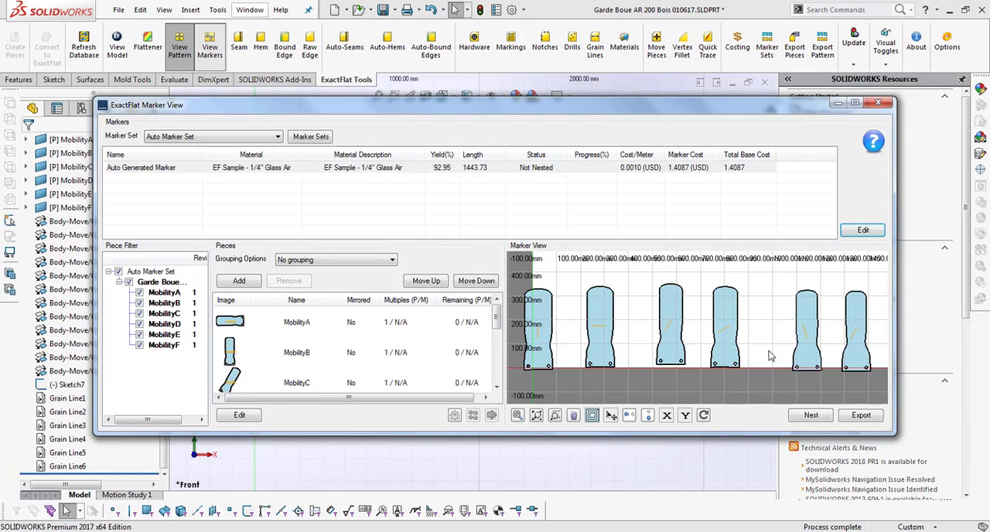
{"action": "left_click", "coordinate": [696, 170]}
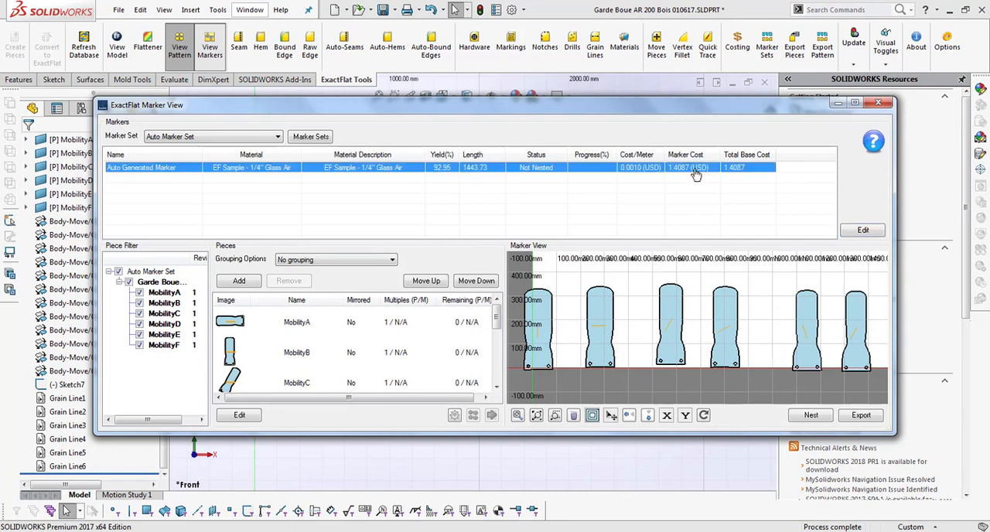
{"action": "left_click", "coordinate": [861, 231]}
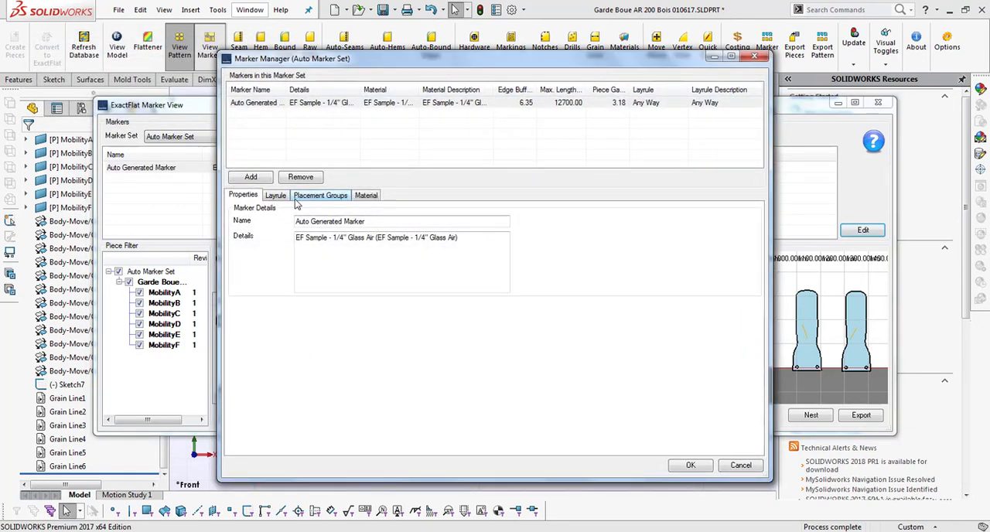
{"action": "left_click", "coordinate": [278, 198]}
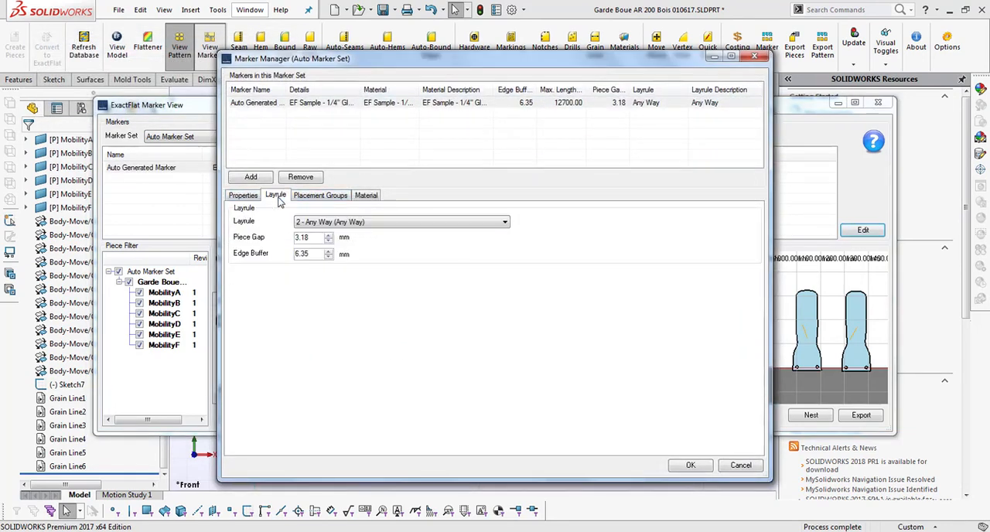
{"action": "left_click", "coordinate": [387, 224]}
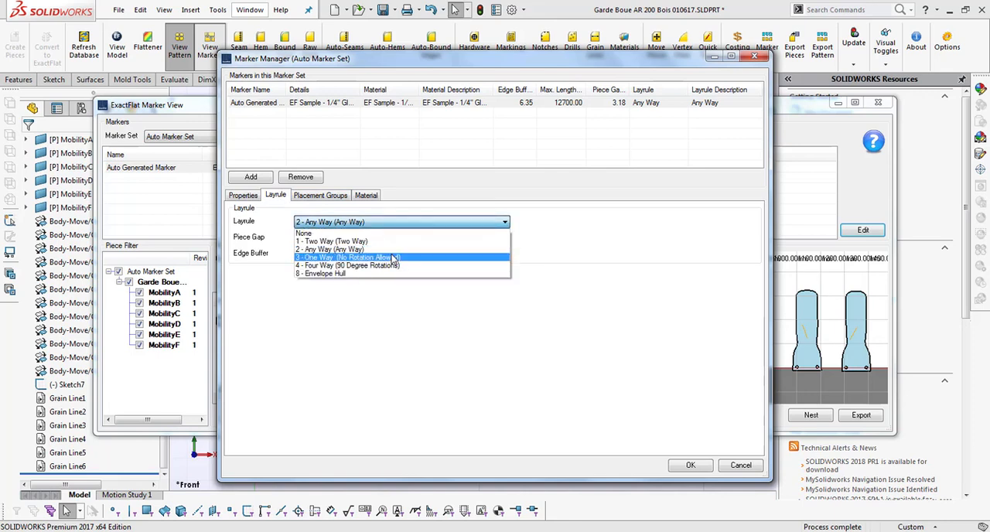
{"action": "left_click", "coordinate": [394, 258]}
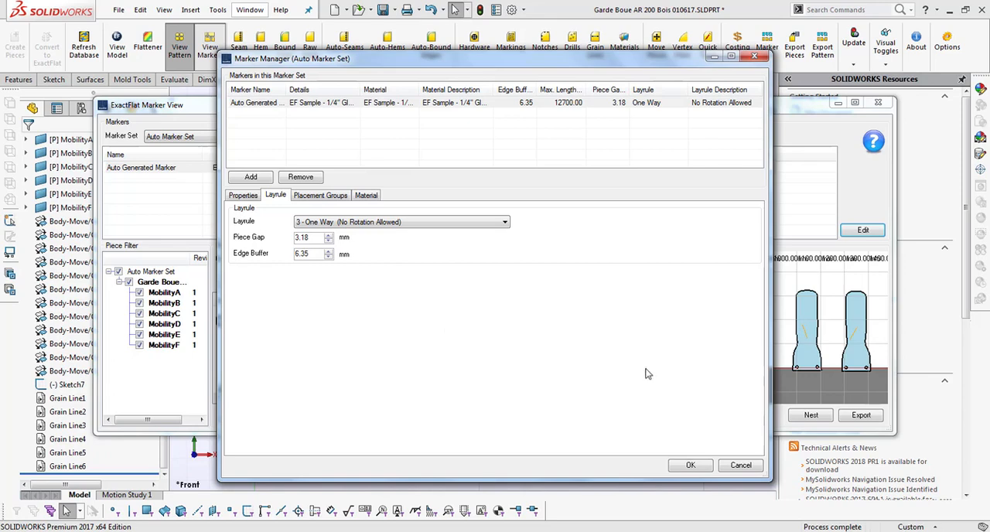
{"action": "left_click", "coordinate": [697, 471]}
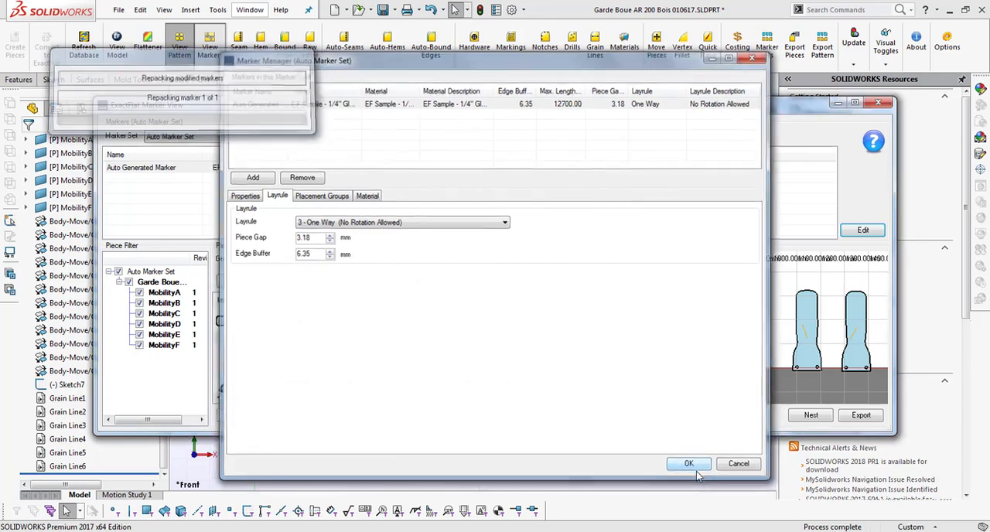
Step: Nest the Auto Generated Marker, stop the run early, accept the partial nest and close the nesting view
{"action": "left_click", "coordinate": [809, 416]}
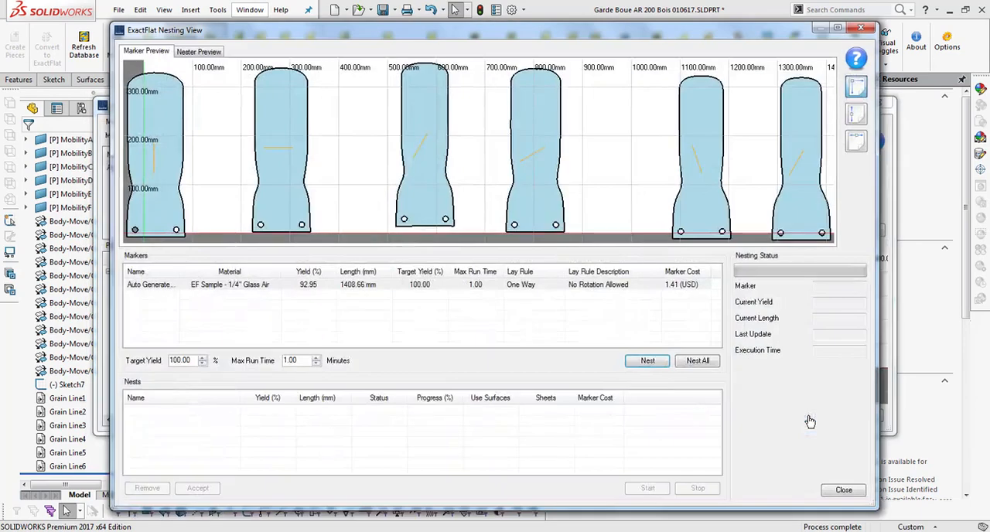
{"action": "left_click", "coordinate": [648, 361]}
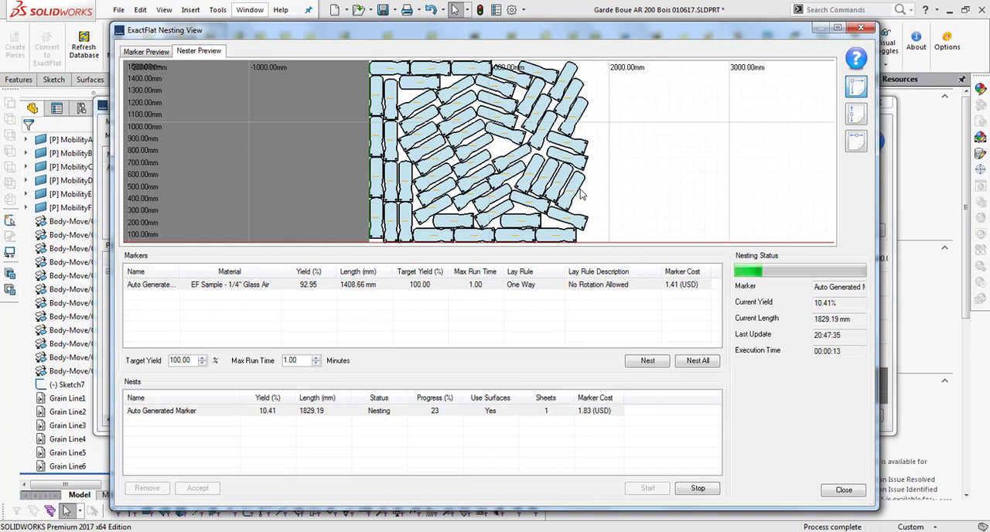
{"action": "left_click", "coordinate": [695, 489]}
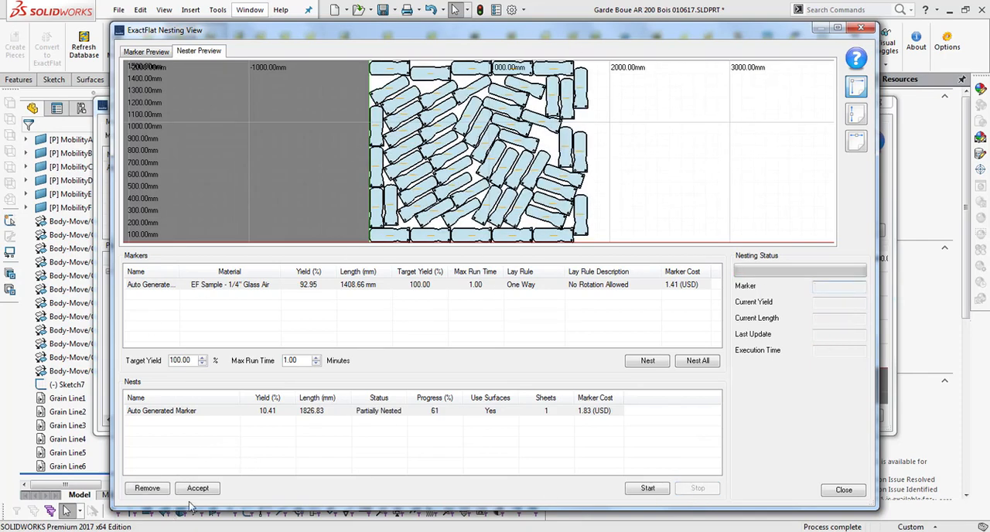
{"action": "left_click", "coordinate": [195, 489]}
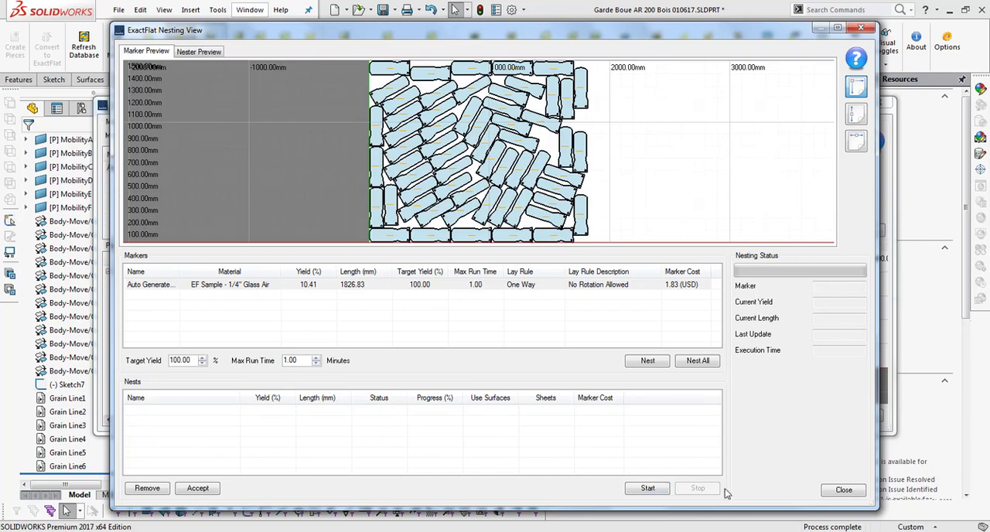
{"action": "left_click", "coordinate": [850, 494]}
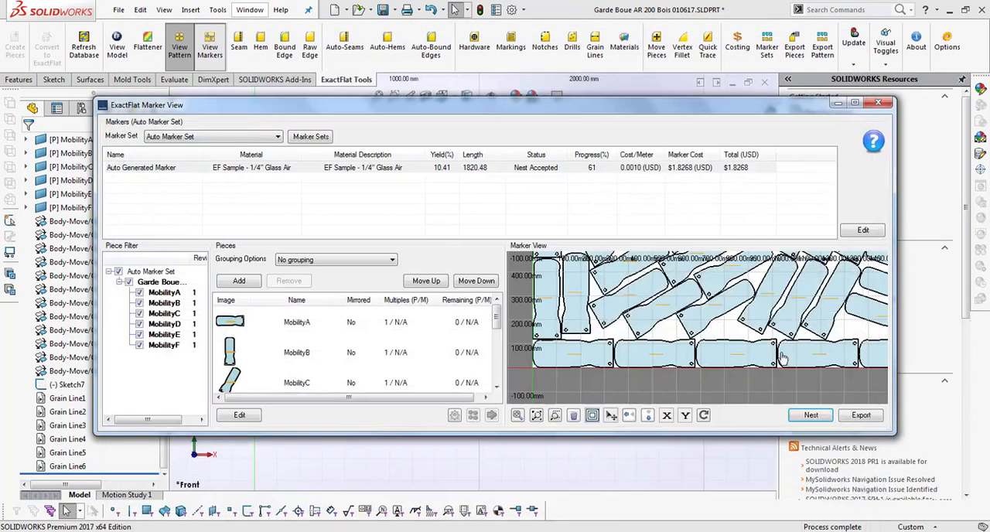
Step: Export the nested marker with the Export to Eastman Easicut profile, saving it to the Desktop as Auto Generated Marker.dxf
{"action": "left_click", "coordinate": [517, 415]}
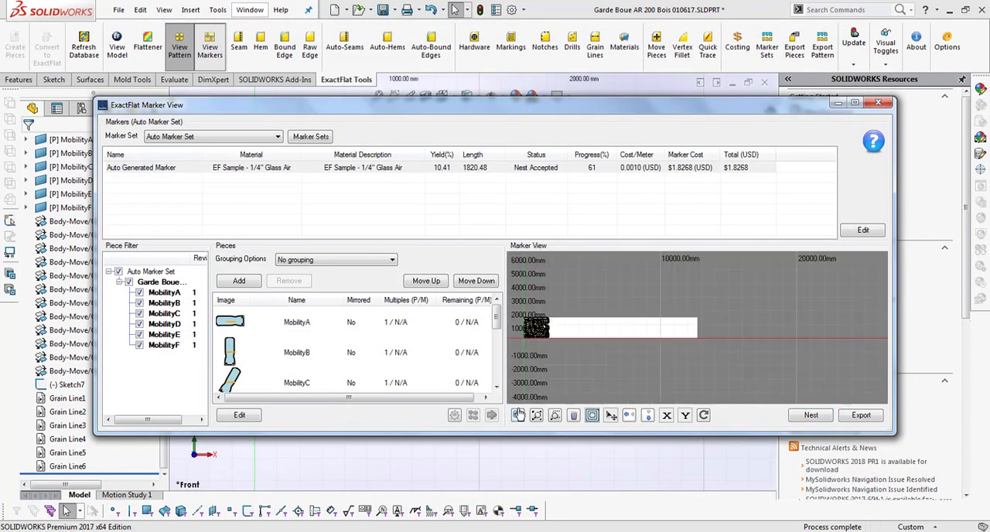
{"action": "left_click", "coordinate": [538, 416]}
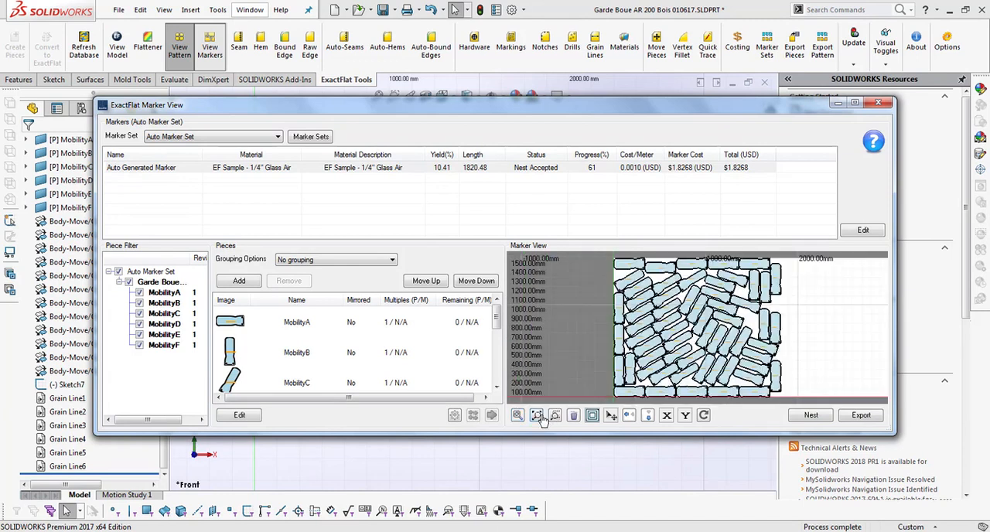
{"action": "left_click", "coordinate": [773, 384]}
{"action": "left_click", "coordinate": [870, 415]}
{"action": "left_click", "coordinate": [429, 97]}
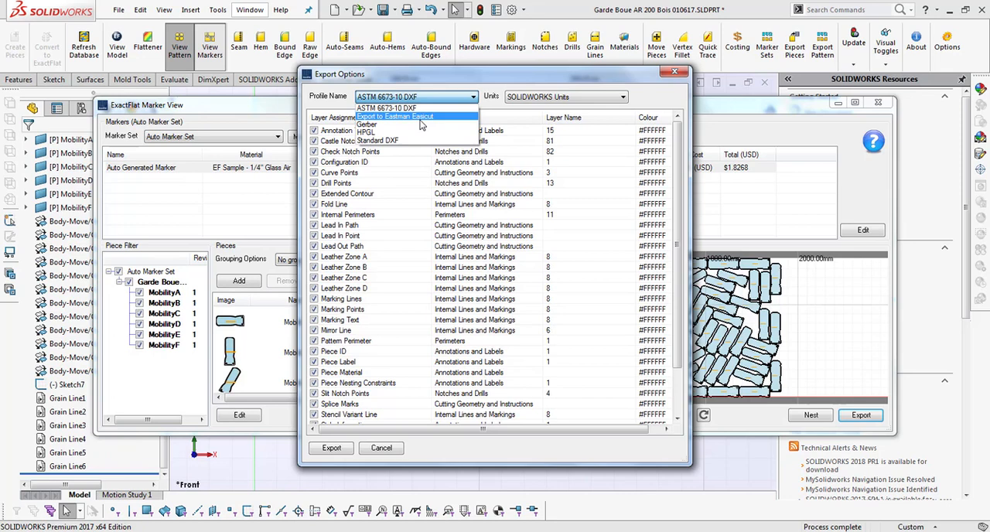
{"action": "left_click", "coordinate": [422, 117]}
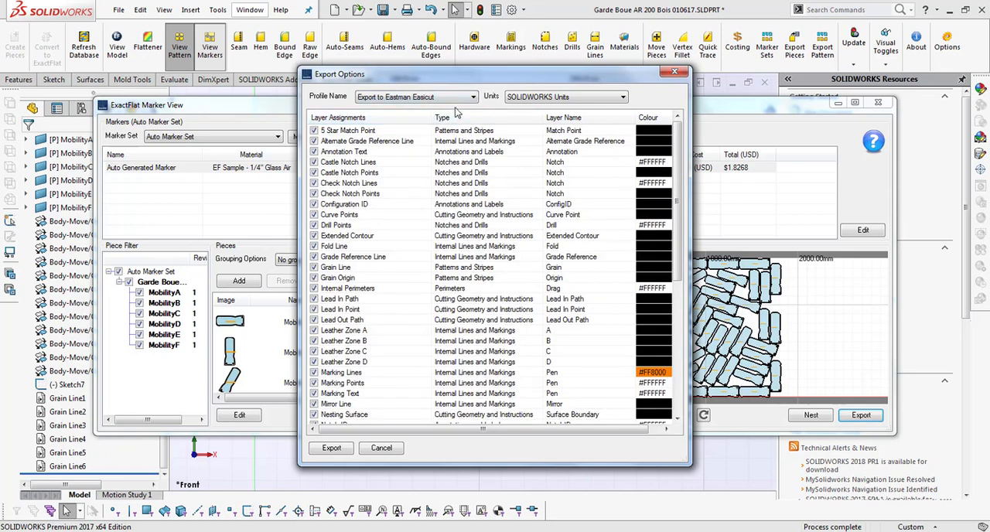
{"action": "left_click", "coordinate": [341, 451]}
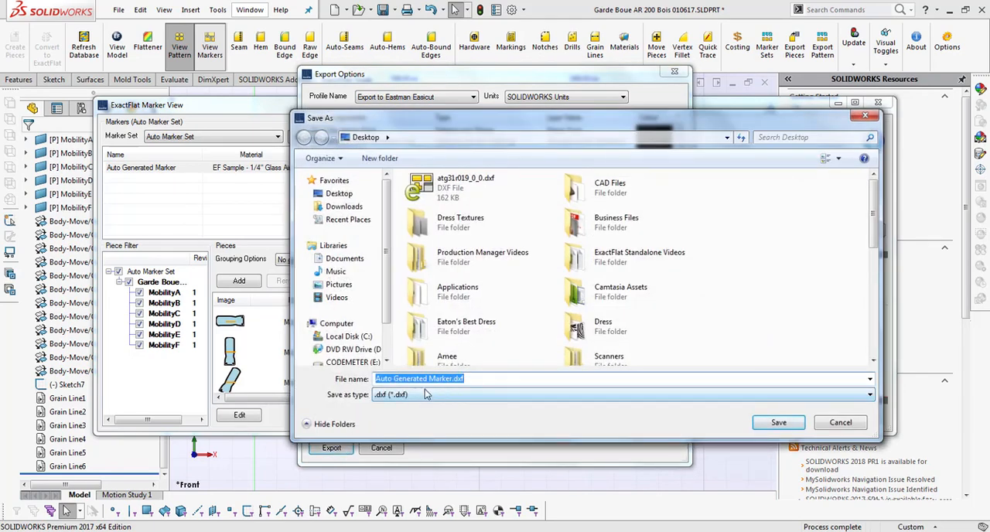
{"action": "left_click", "coordinate": [772, 427]}
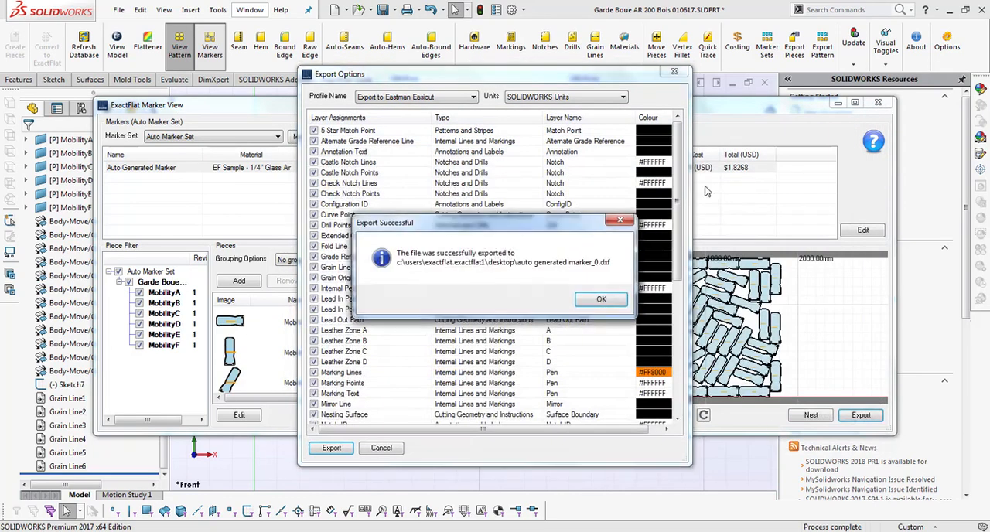
{"action": "left_click", "coordinate": [600, 300]}
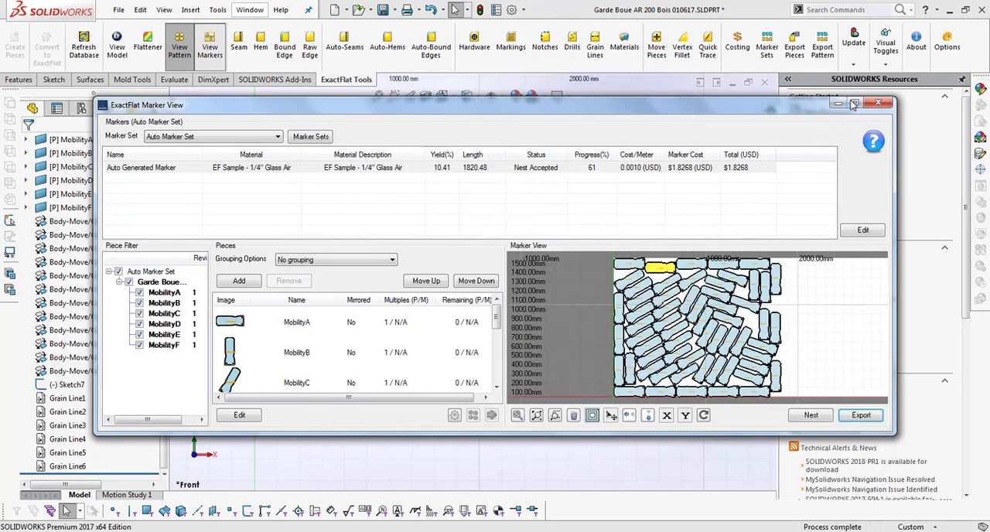
Step: Close the marker view, minimize SOLIDWORKS, dismiss the Sound dialog and open the exported auto generated marker_0.dxf from the desktop in eDrawings
{"action": "left_click", "coordinate": [878, 102]}
{"action": "left_click", "coordinate": [950, 11]}
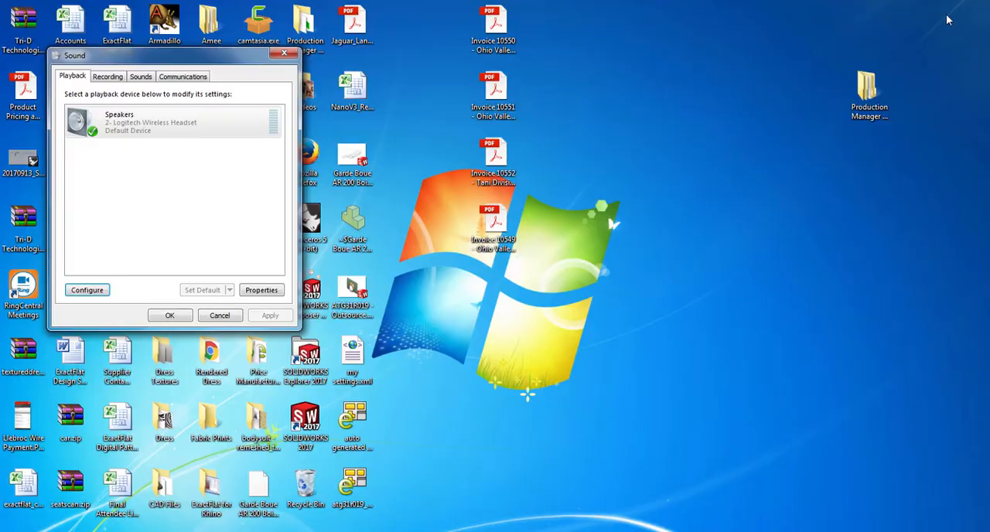
{"action": "left_click", "coordinate": [284, 53]}
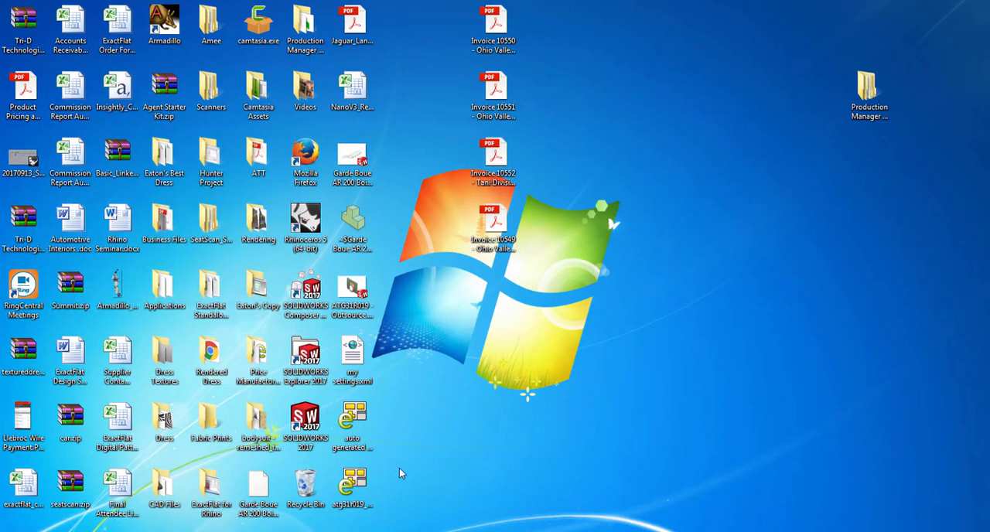
{"action": "left_click", "coordinate": [340, 446]}
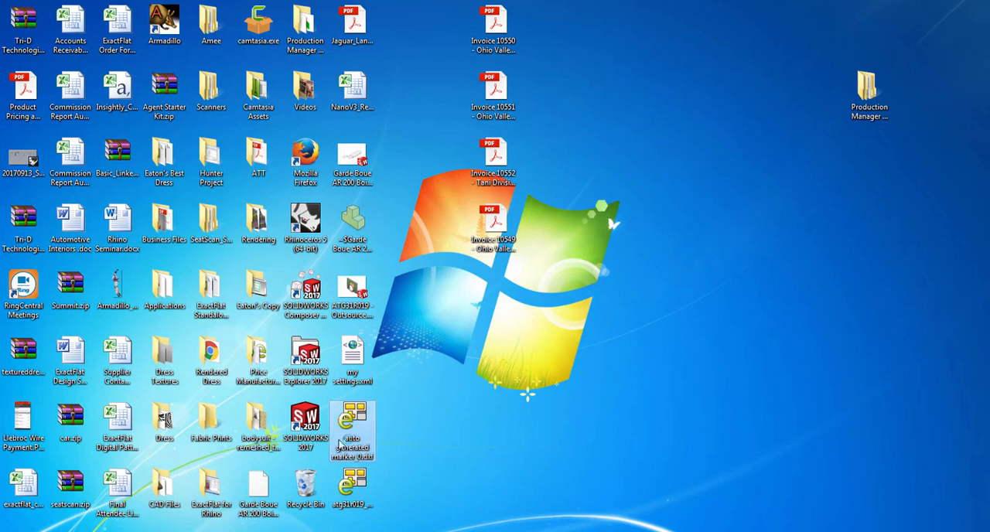
{"action": "double_click", "coordinate": [341, 446]}
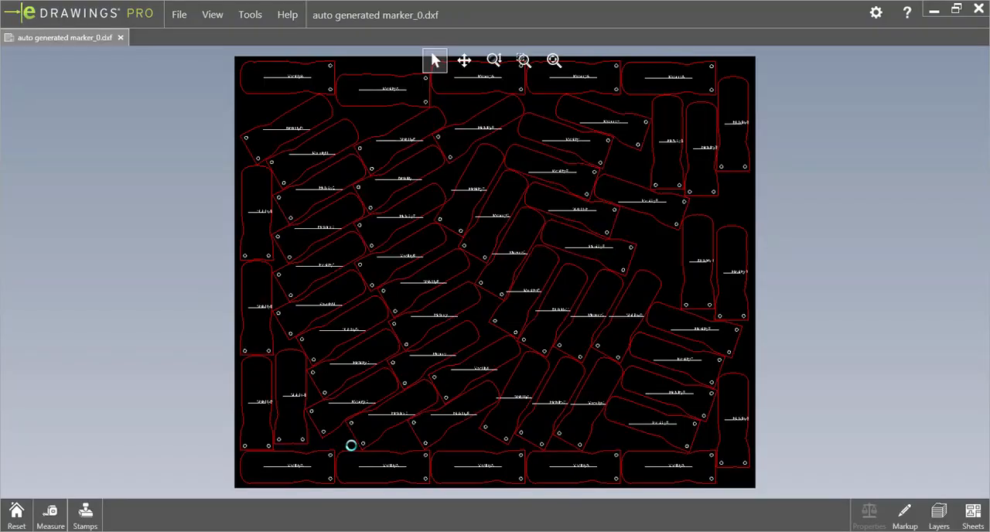